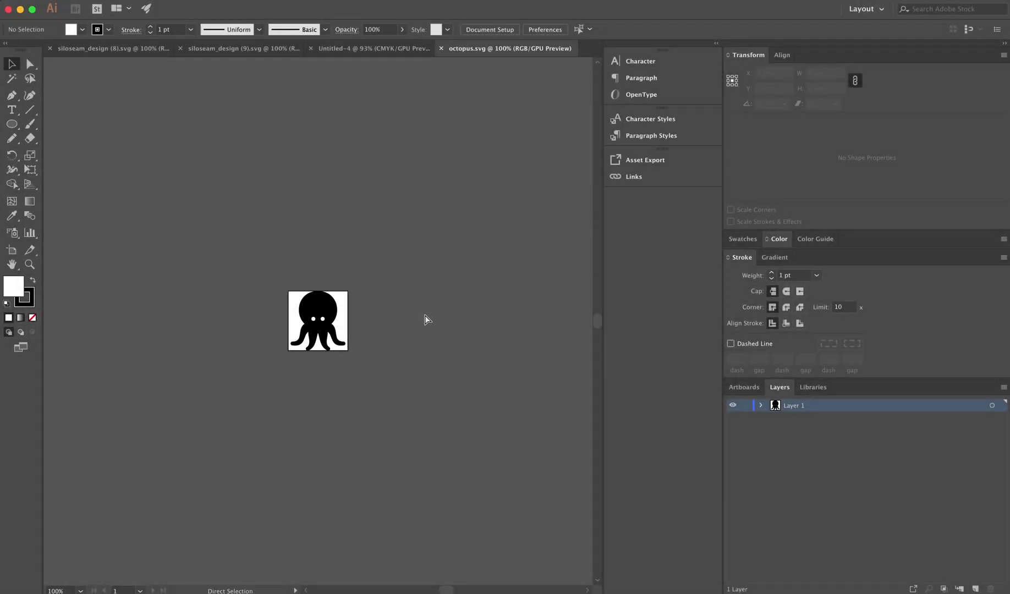
Release the octopus compound path into separate paths.
{"action": "key", "text": "super+equal"}
{"action": "key", "text": "super+equal"}
{"action": "key", "text": "super+equal"}
{"action": "key", "text": "super+equal"}
{"action": "key", "text": "super+equal"}
{"action": "key", "text": "super+equal"}
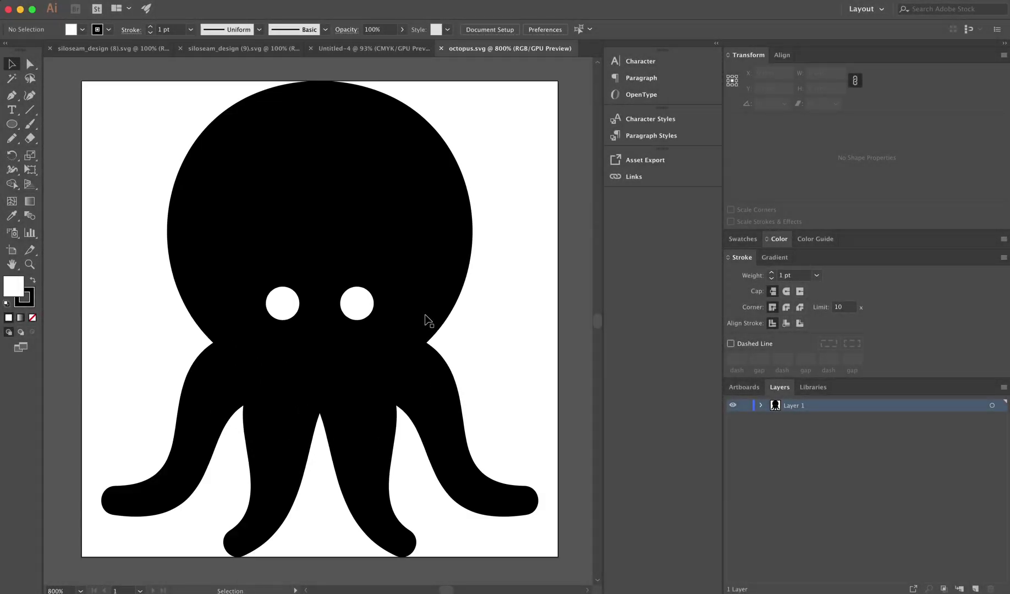
{"action": "left_click", "coordinate": [371, 313]}
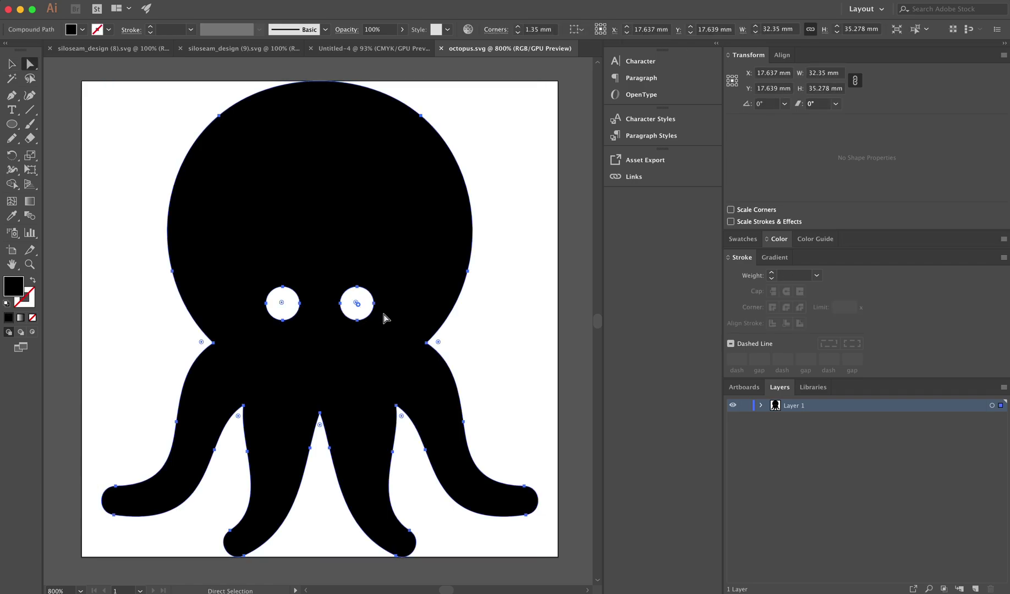
{"action": "left_click", "coordinate": [366, 313]}
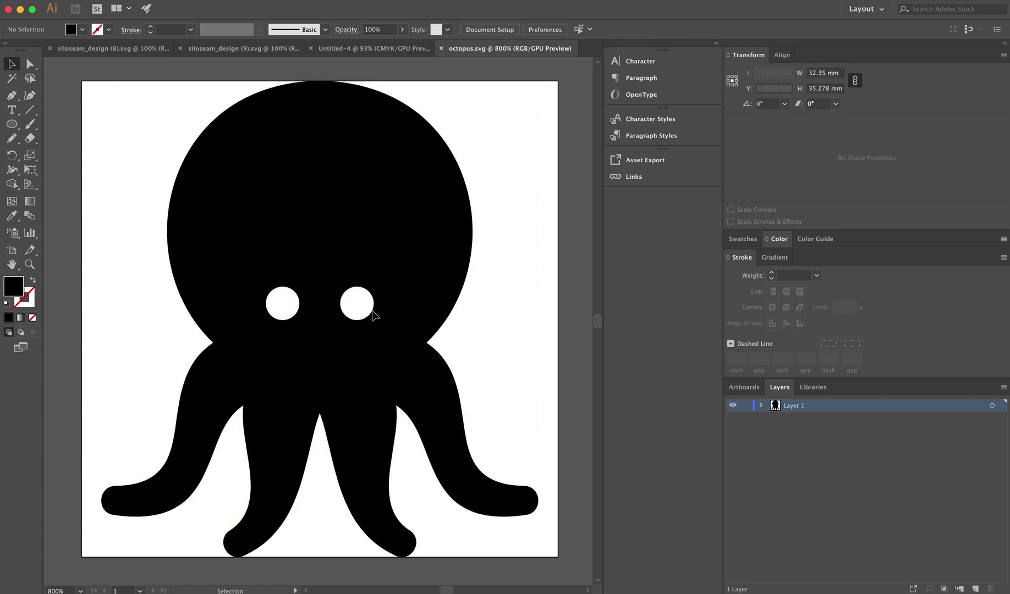
{"action": "left_click", "coordinate": [761, 405]}
{"action": "left_click", "coordinate": [799, 419]}
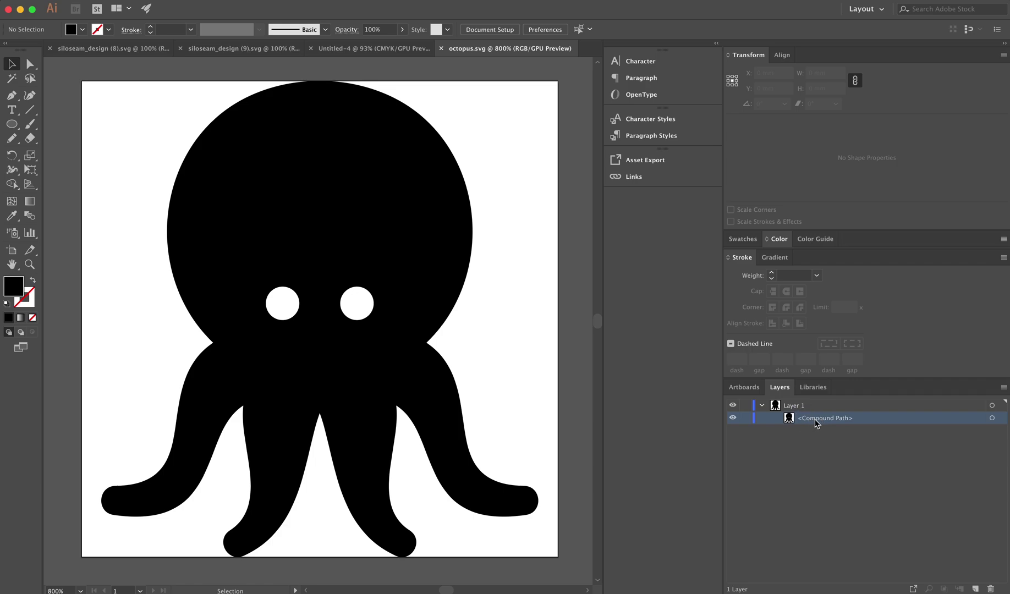
{"action": "right_click", "coordinate": [369, 329]}
{"action": "left_click", "coordinate": [529, 320]}
{"action": "left_click", "coordinate": [446, 288]}
{"action": "right_click", "coordinate": [444, 296]}
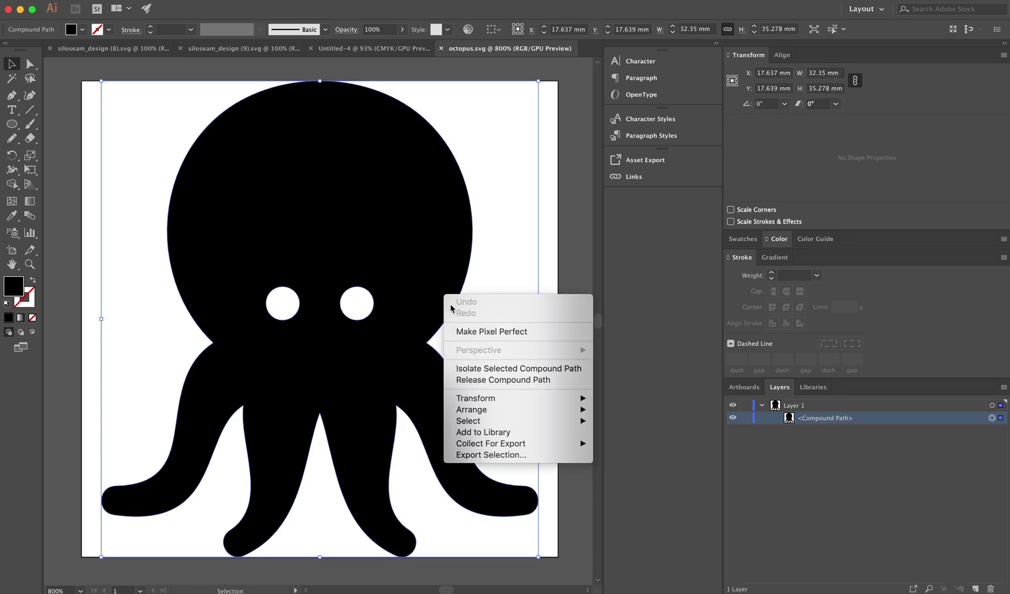
{"action": "left_click", "coordinate": [498, 380]}
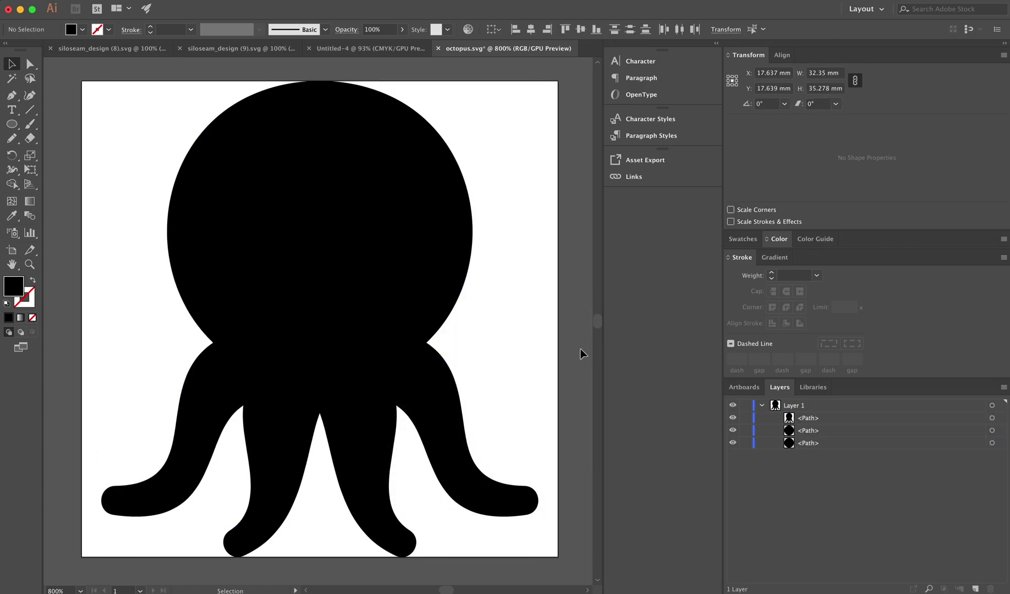
Delete the two eye paths, keeping only the body silhouette.
{"action": "left_click", "coordinate": [809, 443]}
{"action": "left_click", "coordinate": [809, 430], "text": "shift"}
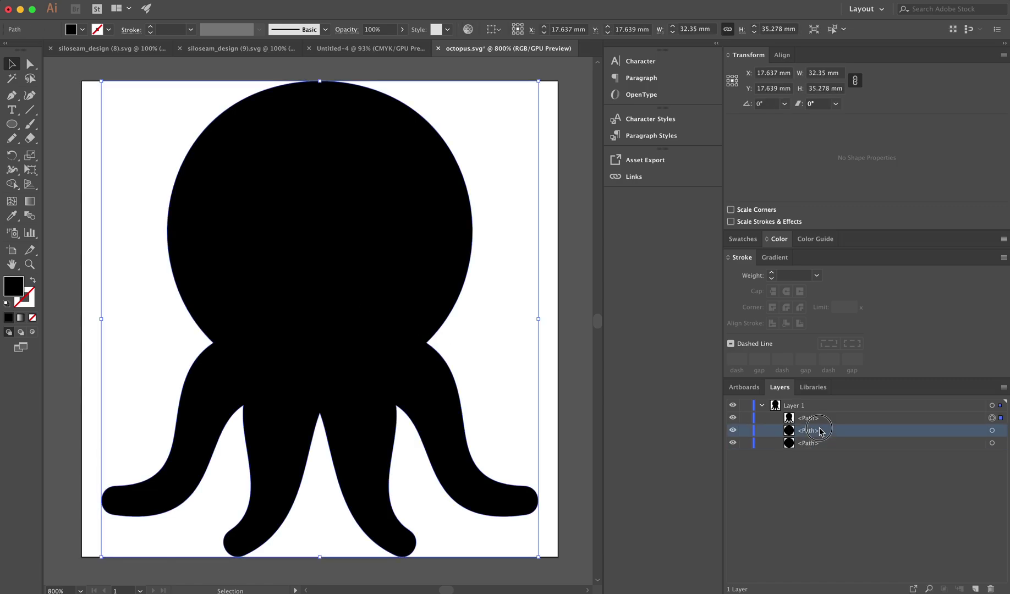
{"action": "left_click", "coordinate": [991, 588]}
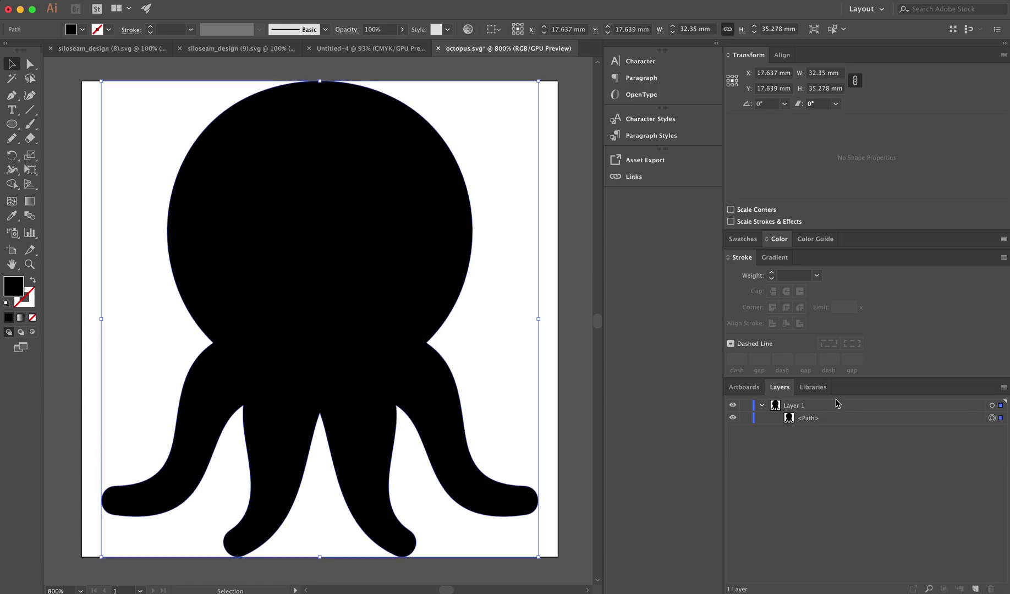
Name the remaining octopus path BLADDER in the Layers panel.
{"action": "double_click", "coordinate": [807, 417]}
{"action": "type", "text": "Bla"}
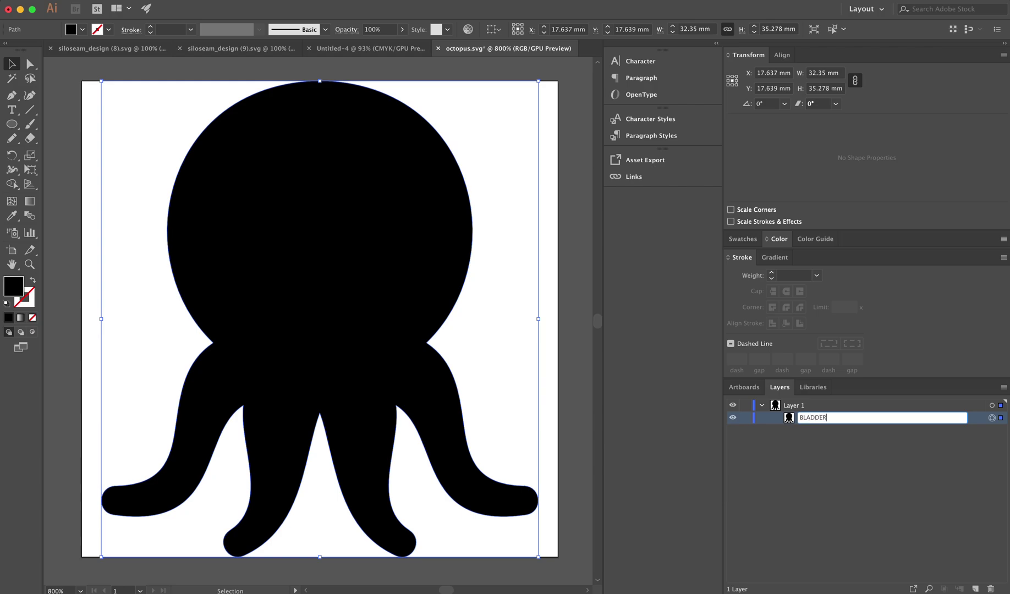
{"action": "key", "text": "Return"}
Draw a vertical line down from the body centre and name it AIRTUBE4.
{"action": "left_click", "coordinate": [575, 374]}
{"action": "scroll", "coordinate": [555, 371], "scroll_direction": "down", "scroll_amount": 3}
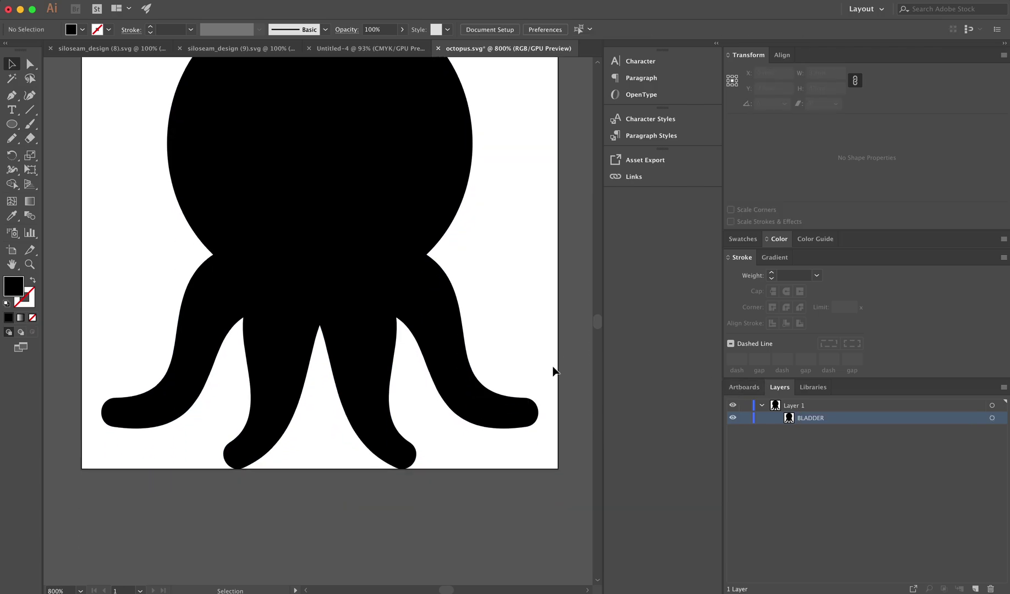
{"action": "scroll", "coordinate": [554, 371], "scroll_direction": "down", "scroll_amount": 1}
{"action": "key", "text": "backslash"}
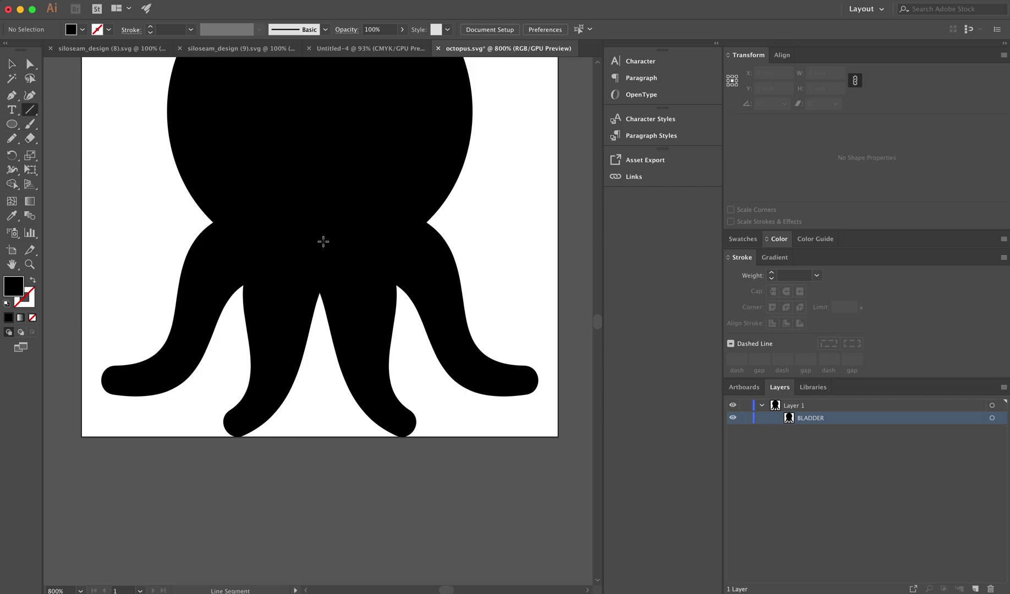
{"action": "mouse_move", "coordinate": [319, 232]}
{"action": "left_mouse_down", "text": "shift"}
{"action": "mouse_move", "coordinate": [329, 542]}
{"action": "mouse_move", "coordinate": [319, 545]}
{"action": "left_mouse_up", "text": "shift"}
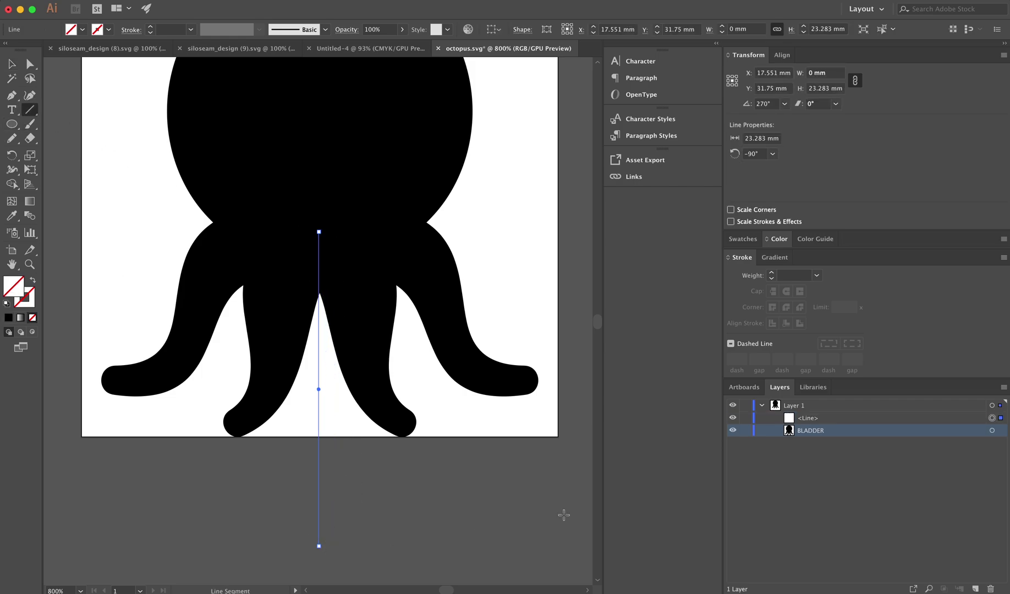
{"action": "double_click", "coordinate": [807, 418]}
{"action": "type", "text": "AIRTUBE4"}
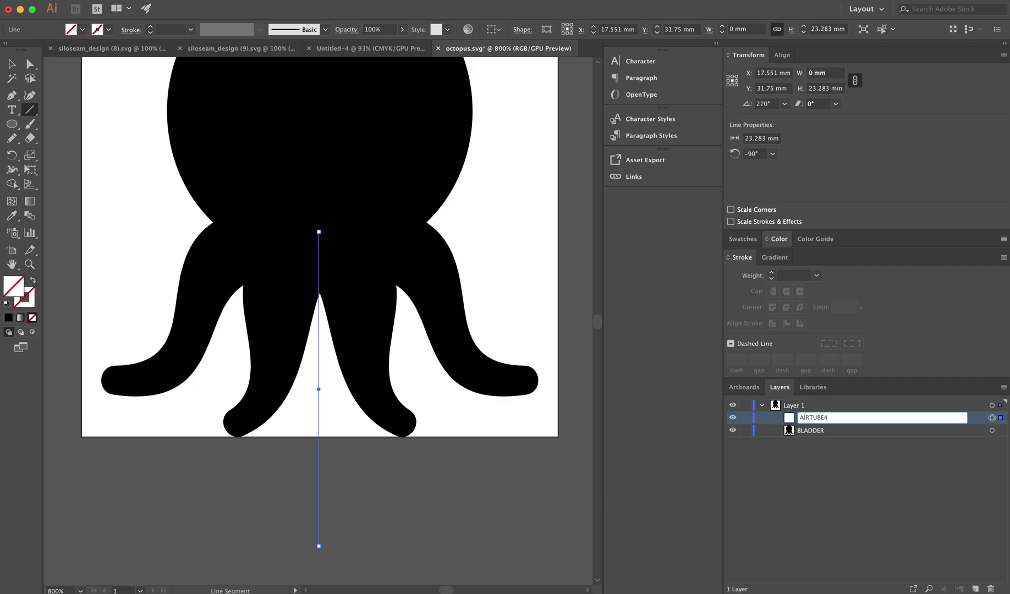
{"action": "key", "text": "Return"}
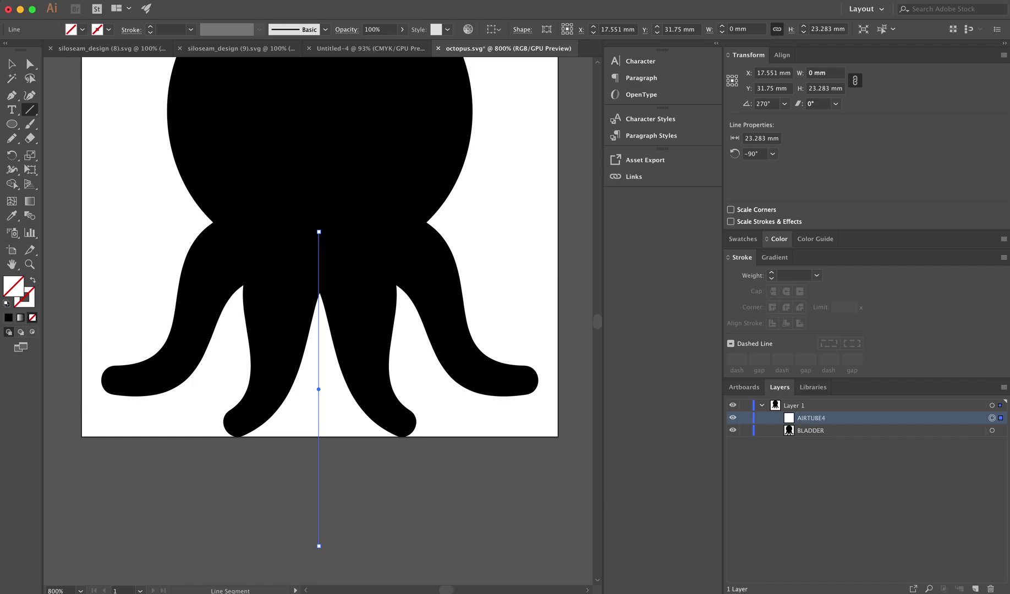
Give the AIRTUBE4 line a black stroke and no fill.
{"action": "double_click", "coordinate": [17, 290]}
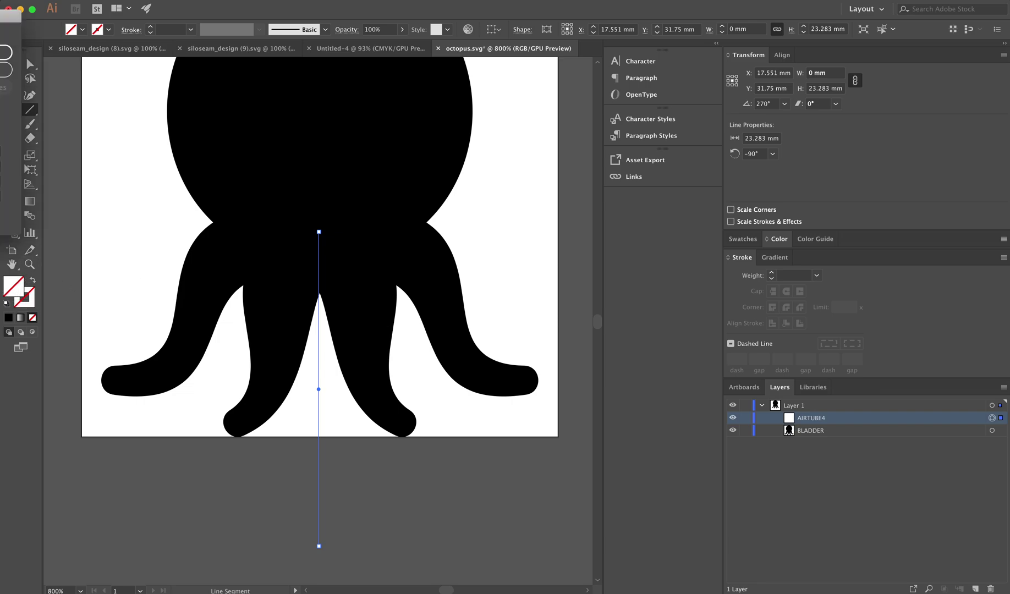
{"action": "key", "text": "Return"}
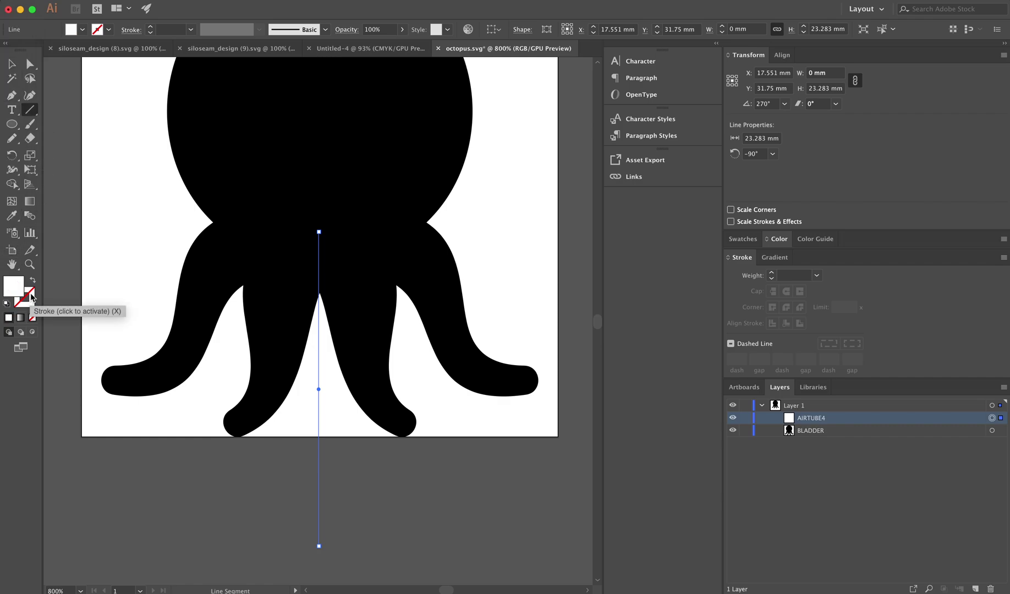
{"action": "key", "text": "d"}
{"action": "key", "text": "shift+x"}
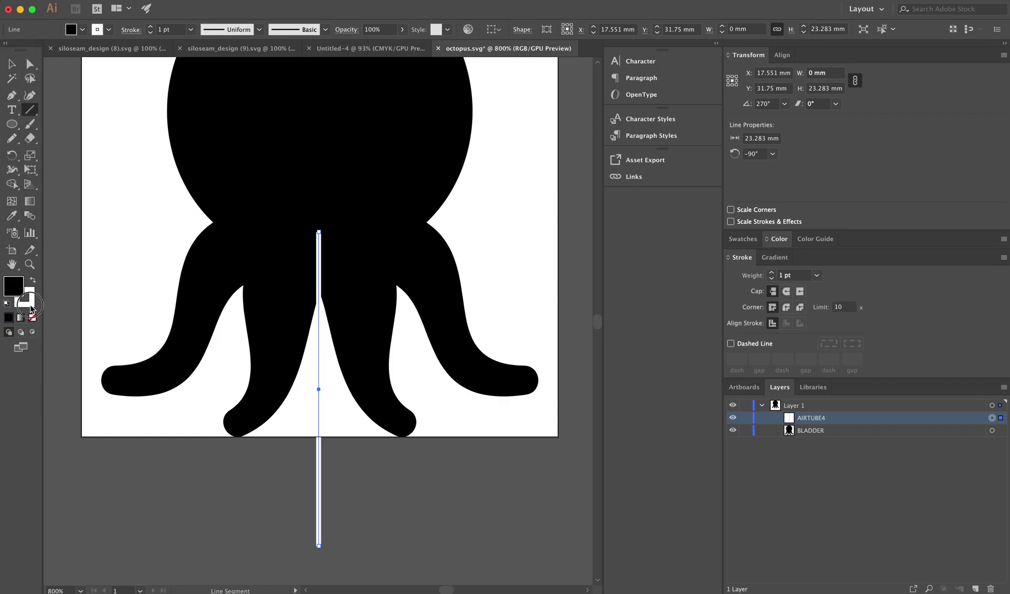
{"action": "key", "text": "d"}
{"action": "left_click", "coordinate": [33, 318]}
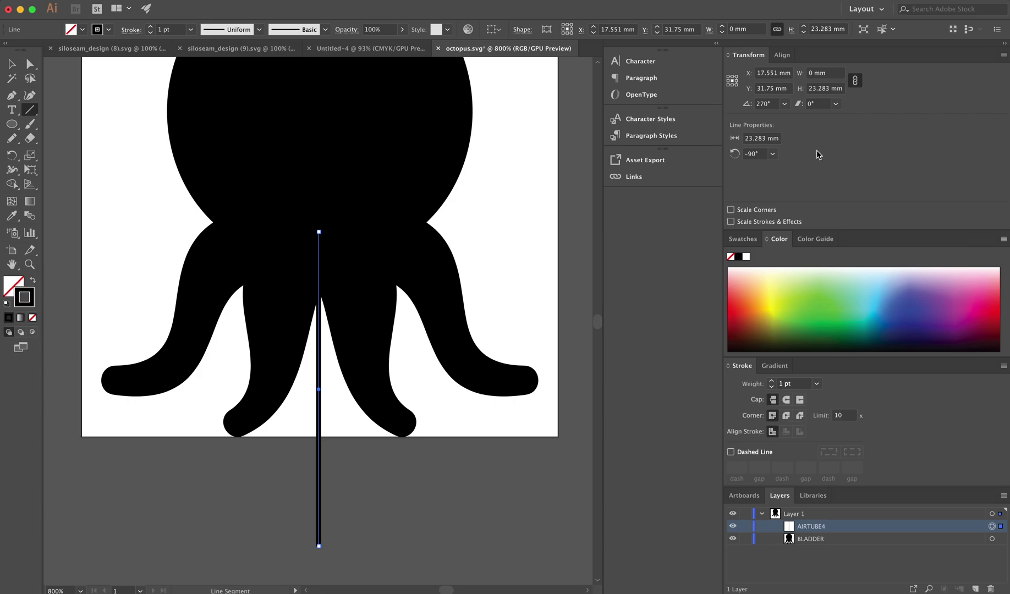
Group the BLADDER shape with the air tube line and fit the artboard to it.
{"action": "key", "text": "v"}
{"action": "left_click", "coordinate": [507, 230]}
{"action": "left_click", "coordinate": [327, 315]}
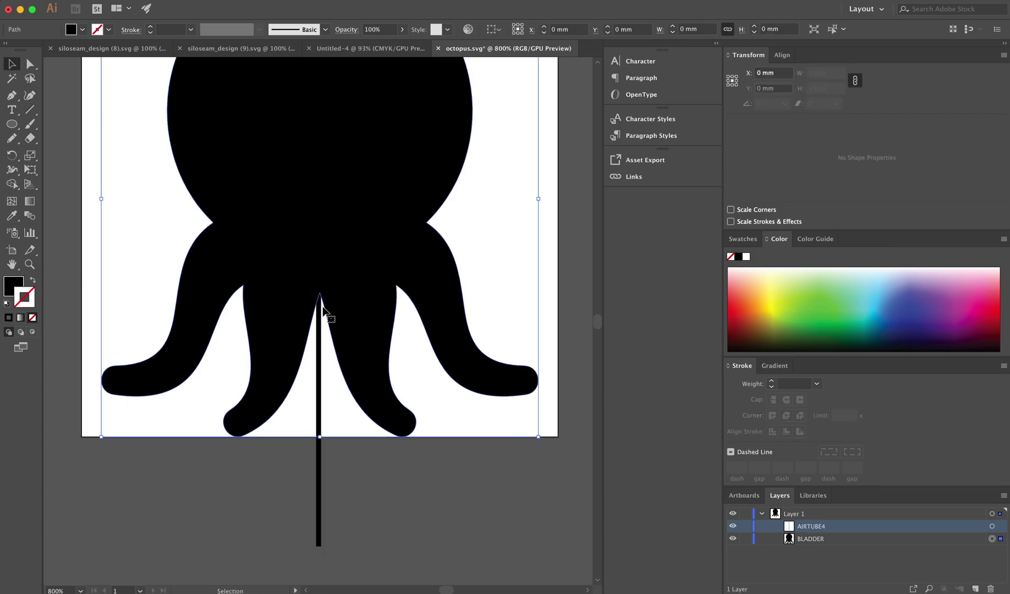
{"action": "left_click", "coordinate": [318, 373], "text": "shift"}
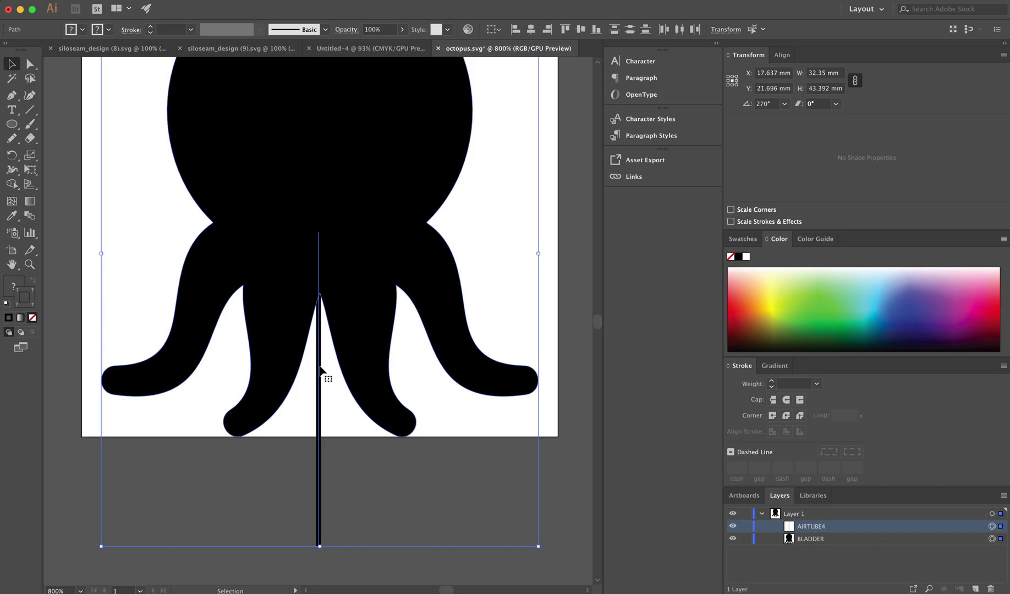
{"action": "key", "text": "super+g"}
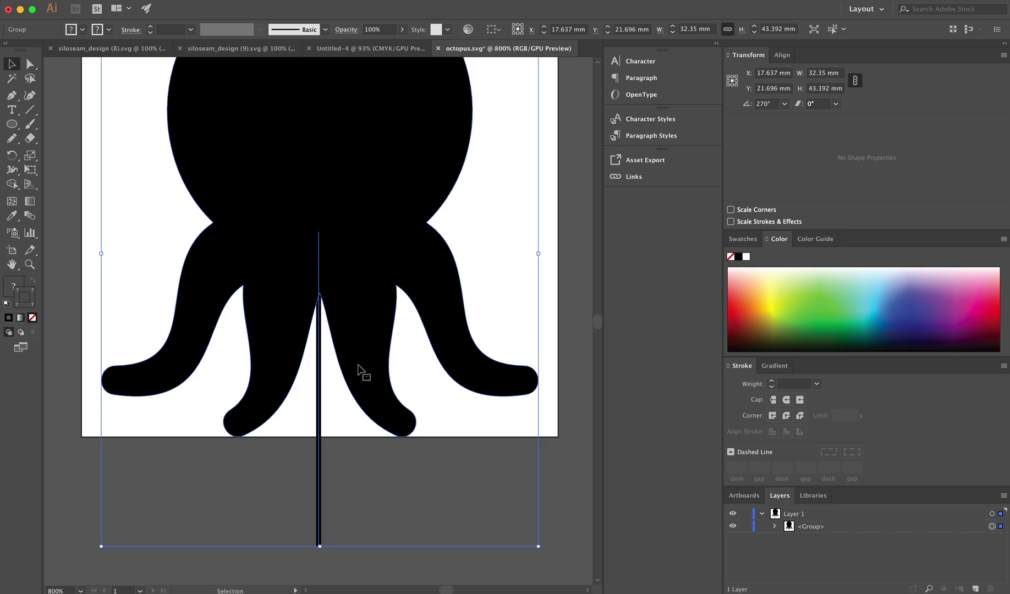
{"action": "key", "text": "shift+o"}
Ungroup the octopus so BLADDER and AIRTUBE4 become separate paths.
{"action": "left_click", "coordinate": [359, 368]}
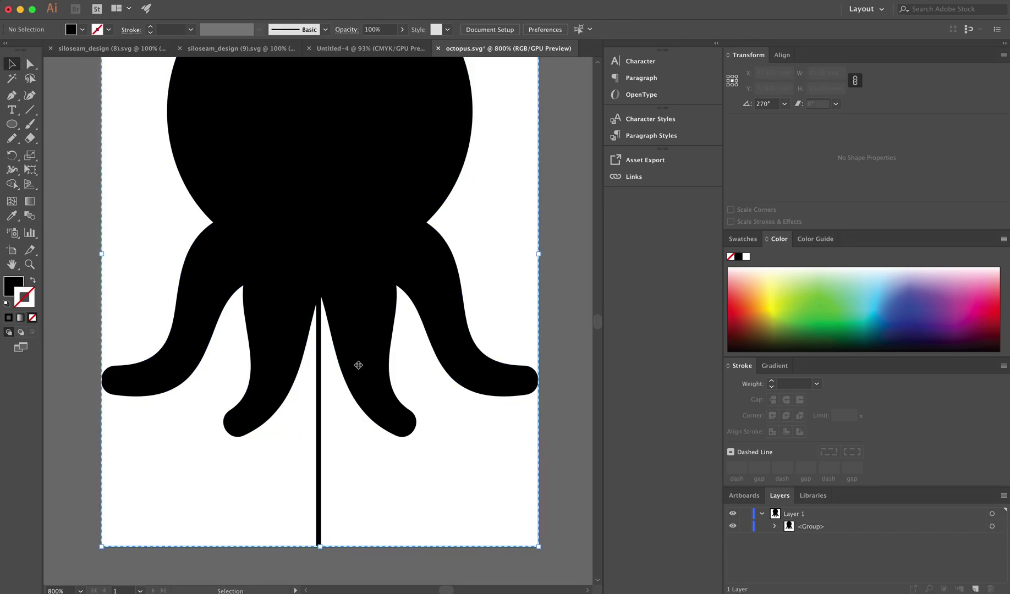
{"action": "key", "text": "Escape"}
{"action": "left_click", "coordinate": [320, 384]}
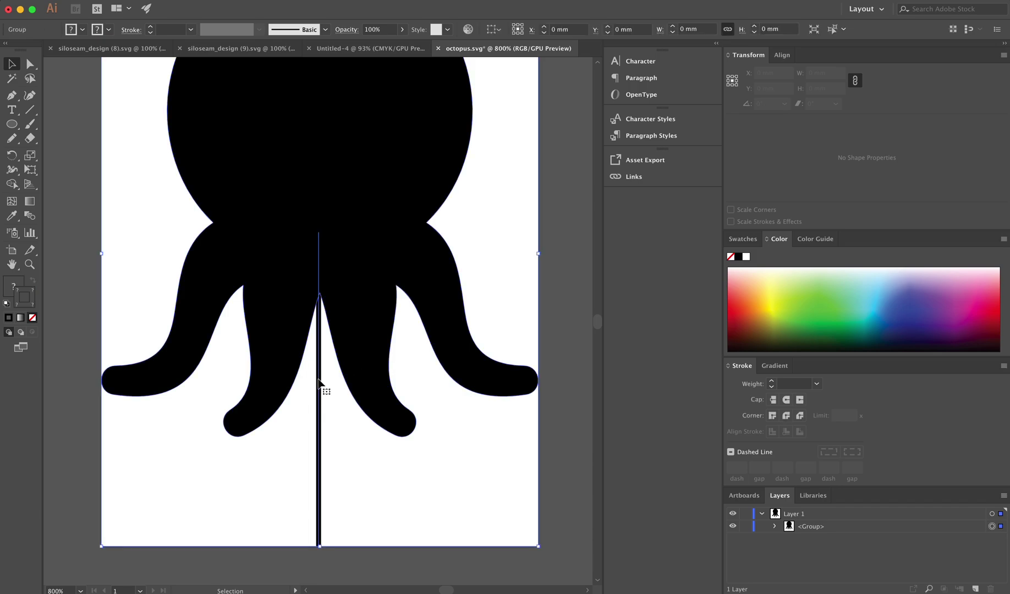
{"action": "key", "text": "super+shift+g"}
{"action": "left_click", "coordinate": [555, 347]}
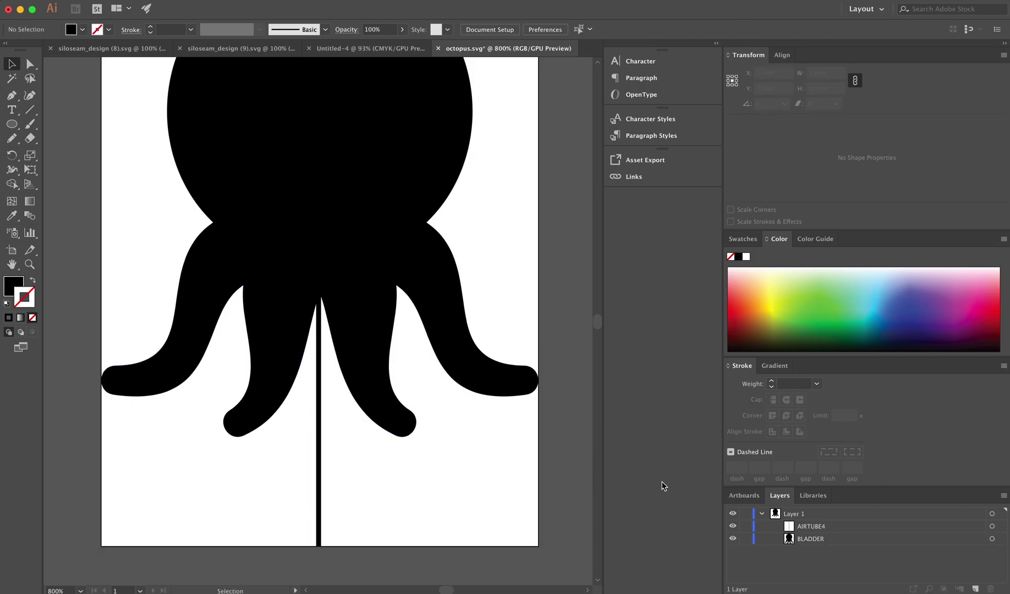
{"action": "scroll", "coordinate": [441, 324], "scroll_direction": "up", "scroll_amount": 3}
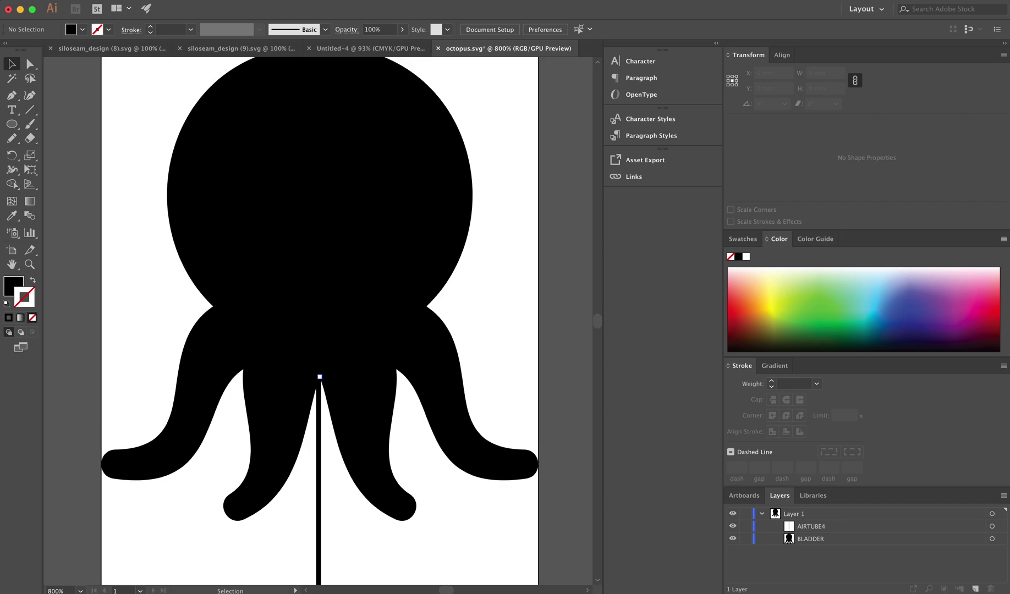
Save the drawing as octopus-bladder1.svg in the 2 - Octopus folder.
{"action": "key", "text": "super+shift+s"}
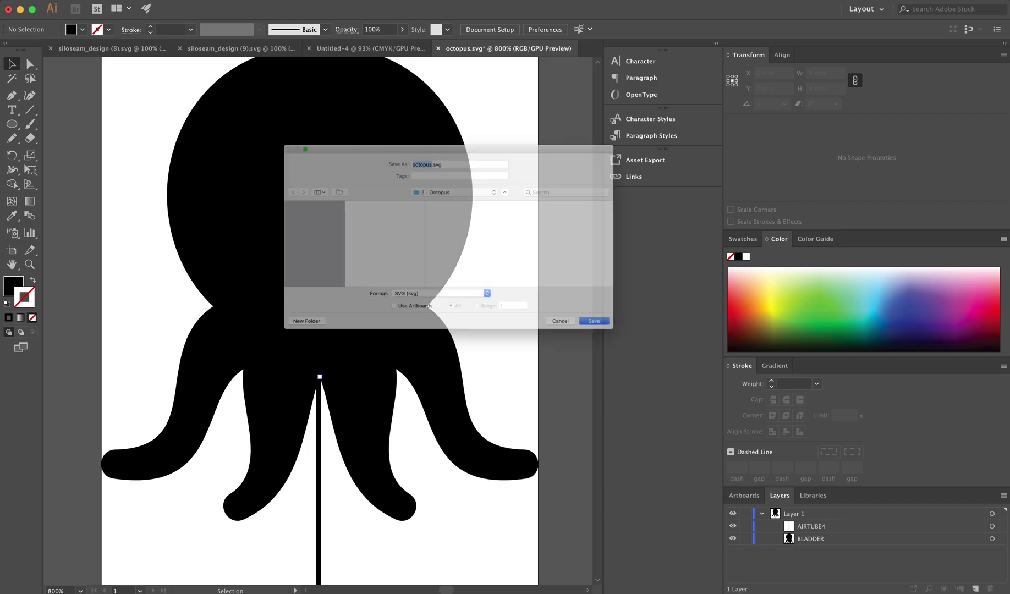
{"action": "key", "text": "Right"}
{"action": "type", "text": "-"}
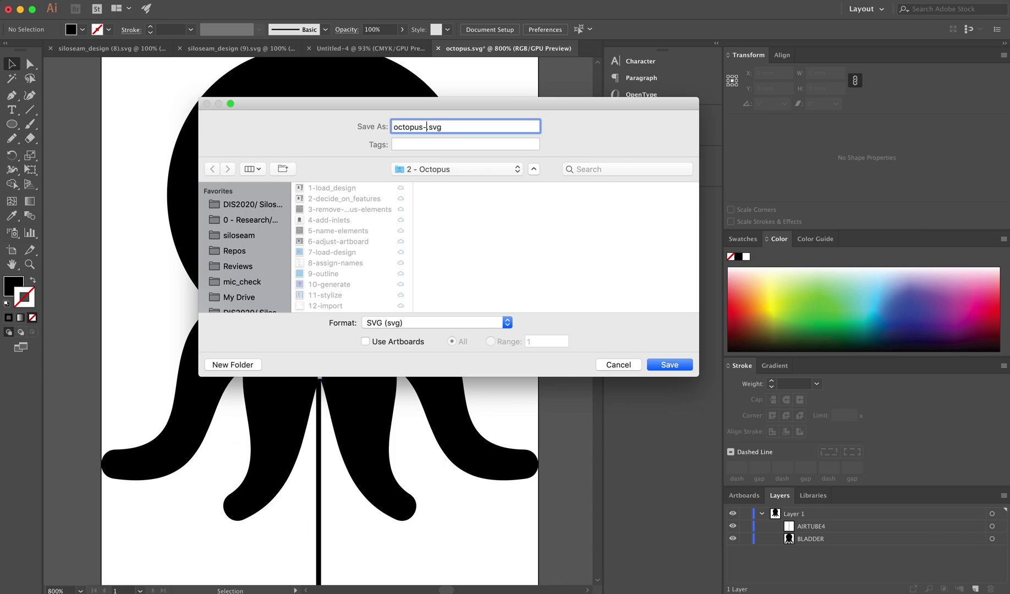
{"action": "type", "text": "mo"}
{"action": "key", "text": "BackSpace"}
{"action": "key", "text": "BackSpace"}
{"action": "type", "text": "bladder1"}
{"action": "key", "text": "Return"}
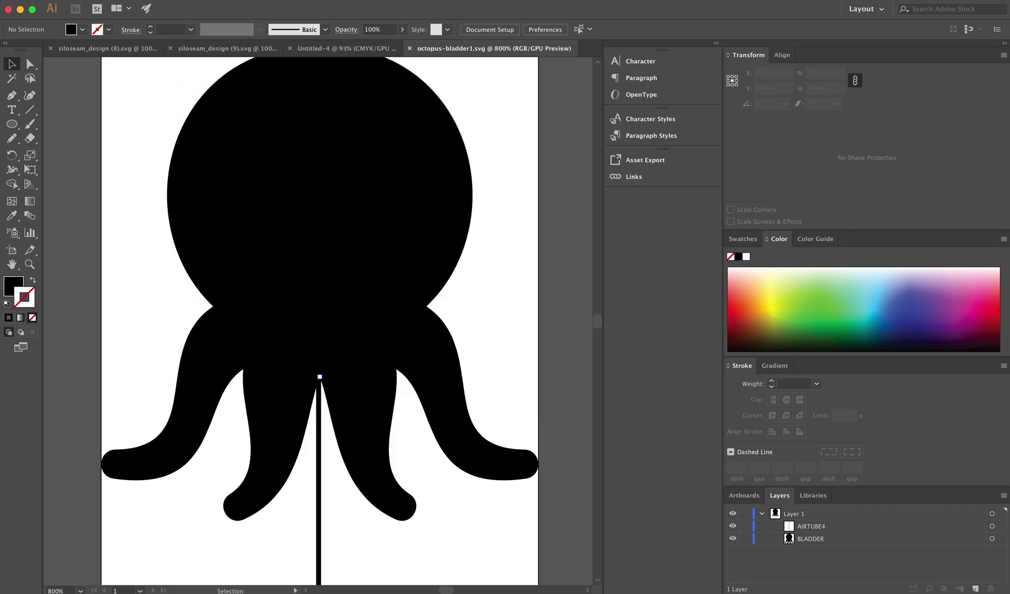
Clear the star design from the Siloseam canvas and drop in octopus-bladder1.svg.
{"action": "key", "text": "super+Tab"}
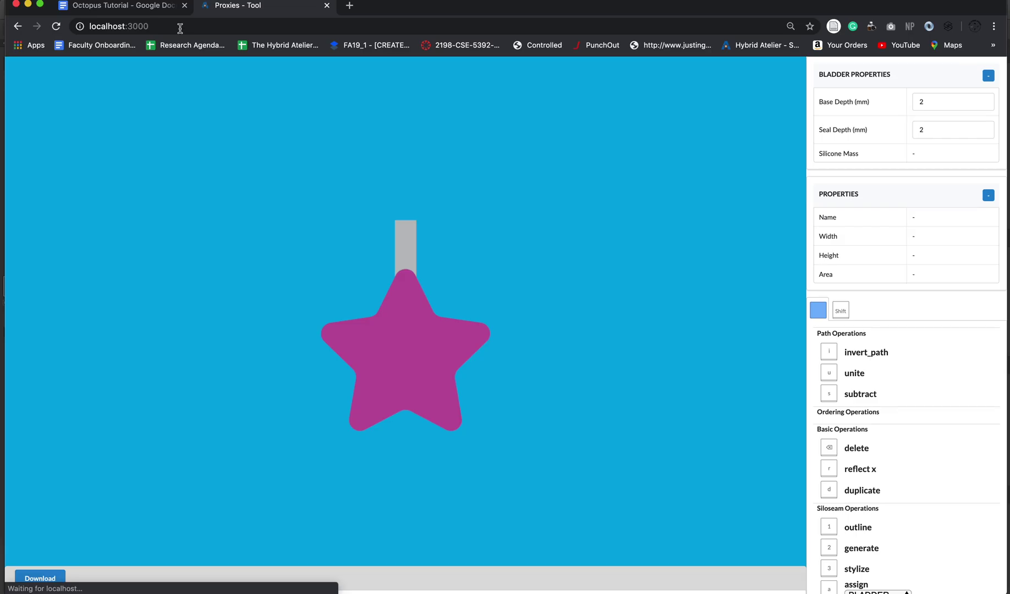
{"action": "left_click", "coordinate": [402, 373]}
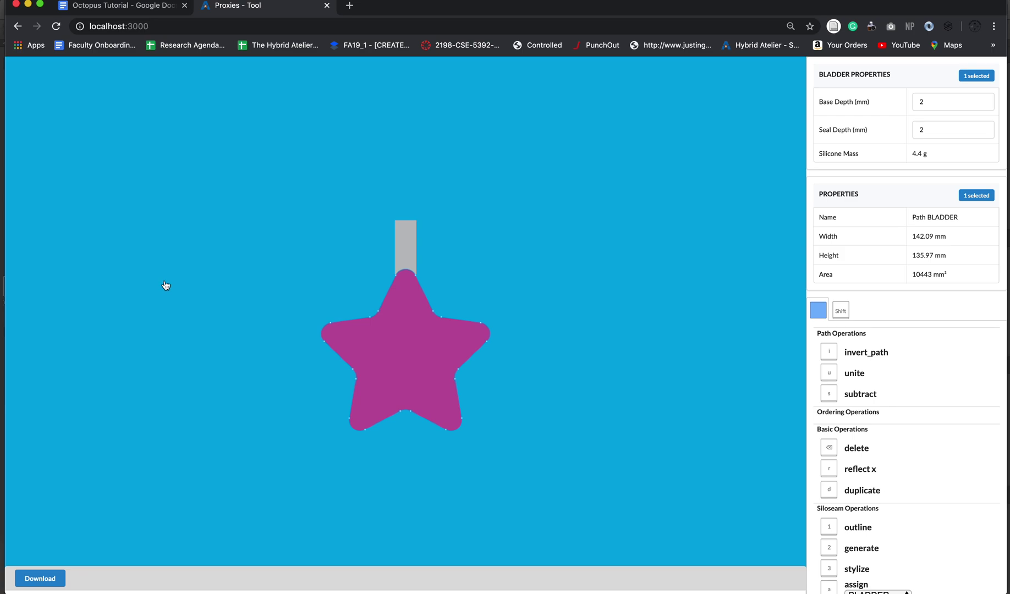
{"action": "left_click", "coordinate": [30, 331]}
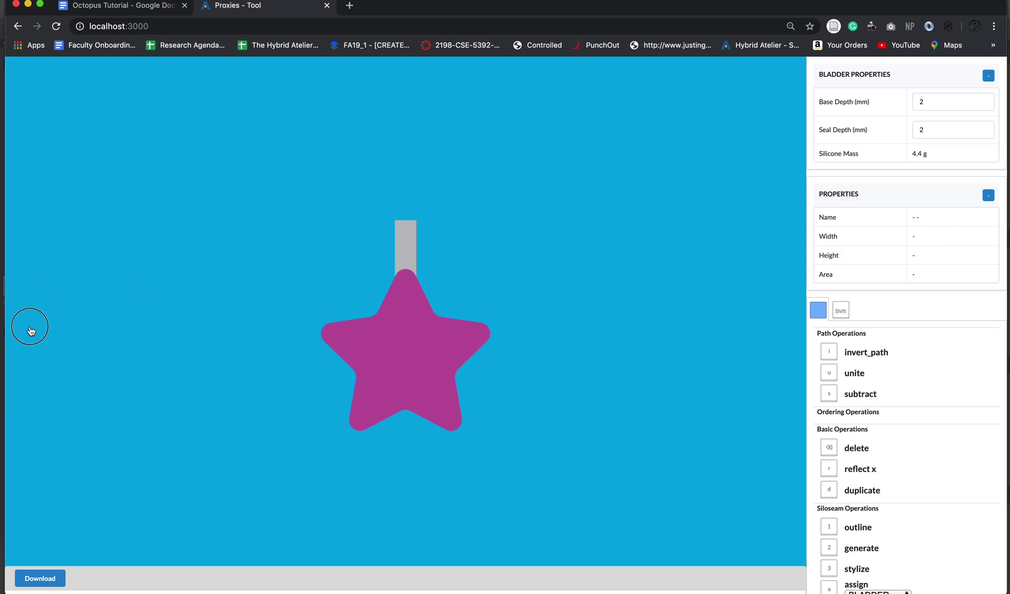
{"action": "key", "text": "shift+BackSpace"}
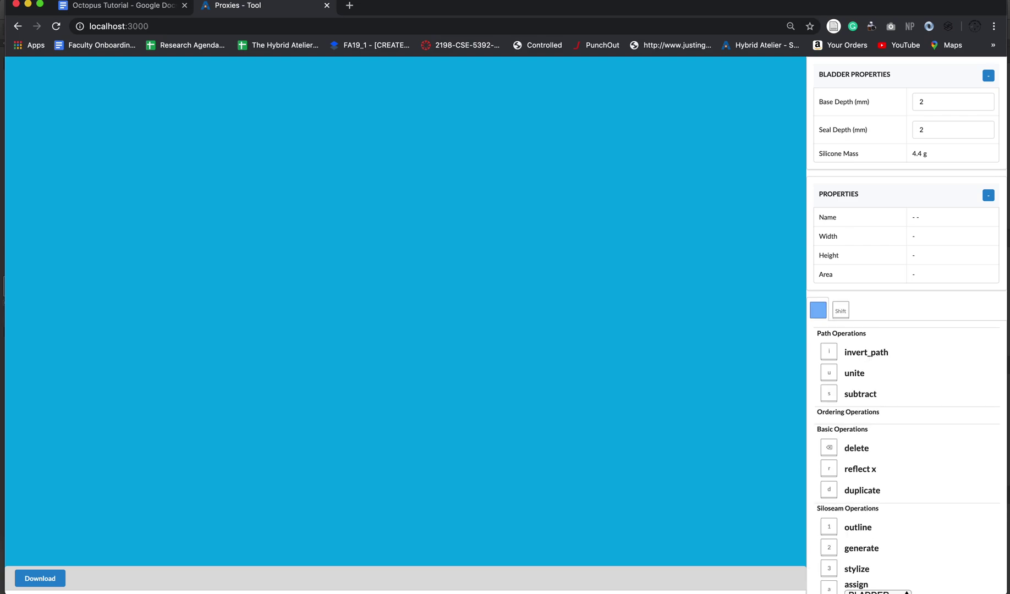
{"action": "mouse_move", "coordinate": [5, 281]}
{"action": "left_mouse_down"}
{"action": "mouse_move", "coordinate": [315, 297]}
{"action": "mouse_move", "coordinate": [393, 328]}
{"action": "left_mouse_up"}
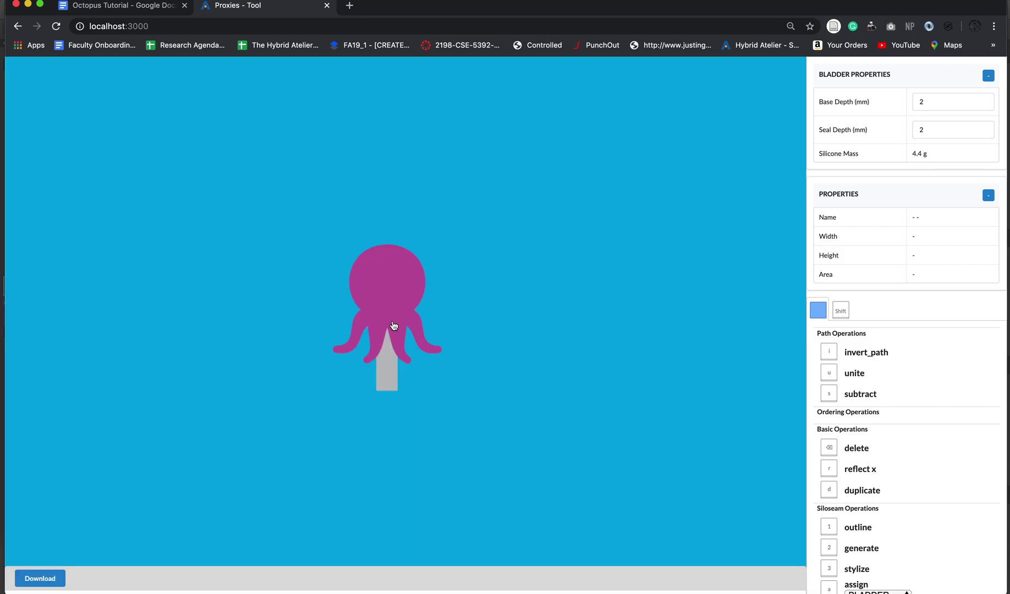
Select the octopus and grey air tube, outline them (1), then stylize them (3).
{"action": "left_click", "coordinate": [394, 304]}
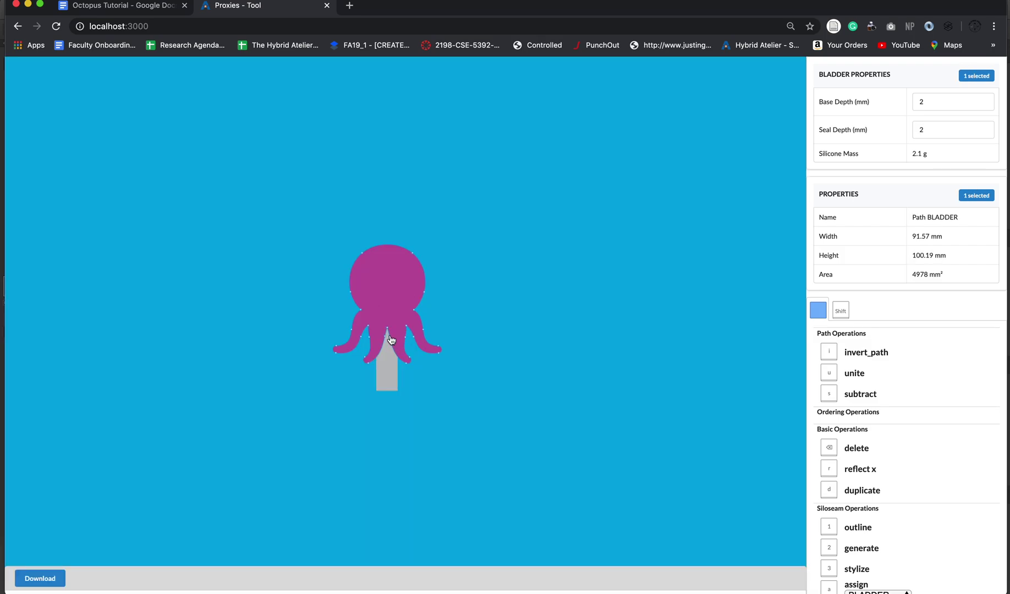
{"action": "left_click", "coordinate": [385, 366], "text": "shift"}
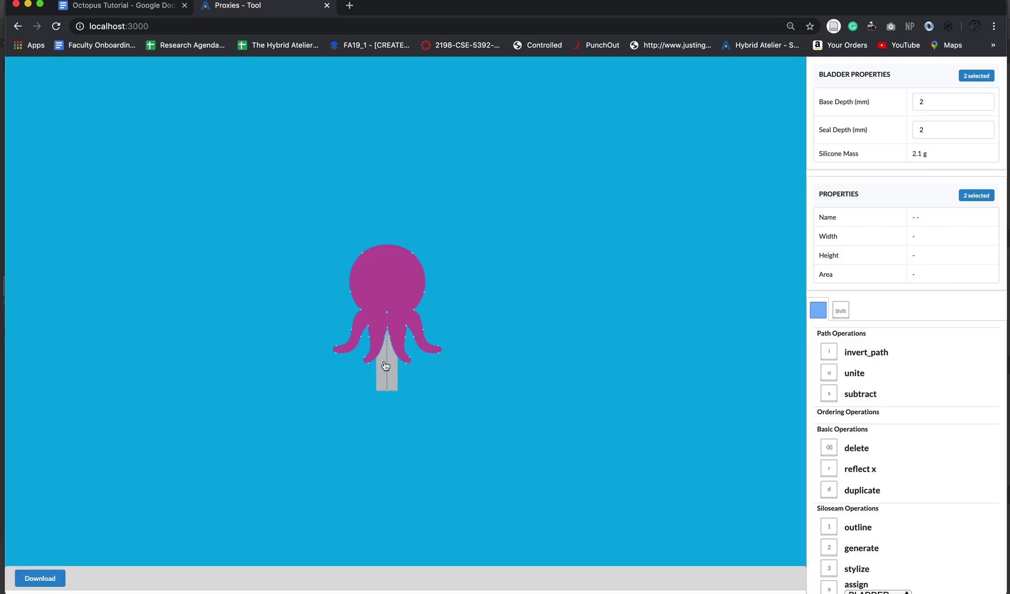
{"action": "key", "text": "1"}
{"action": "key", "text": "3"}
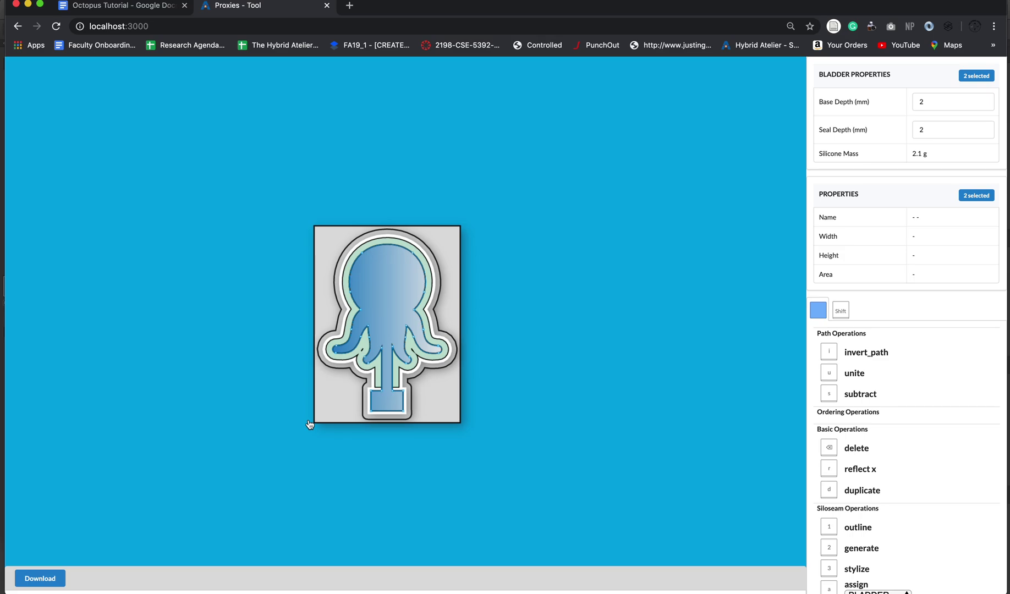
Toggle the octopus design to outline-only view and back to the stylized view.
{"action": "left_click", "coordinate": [58, 578]}
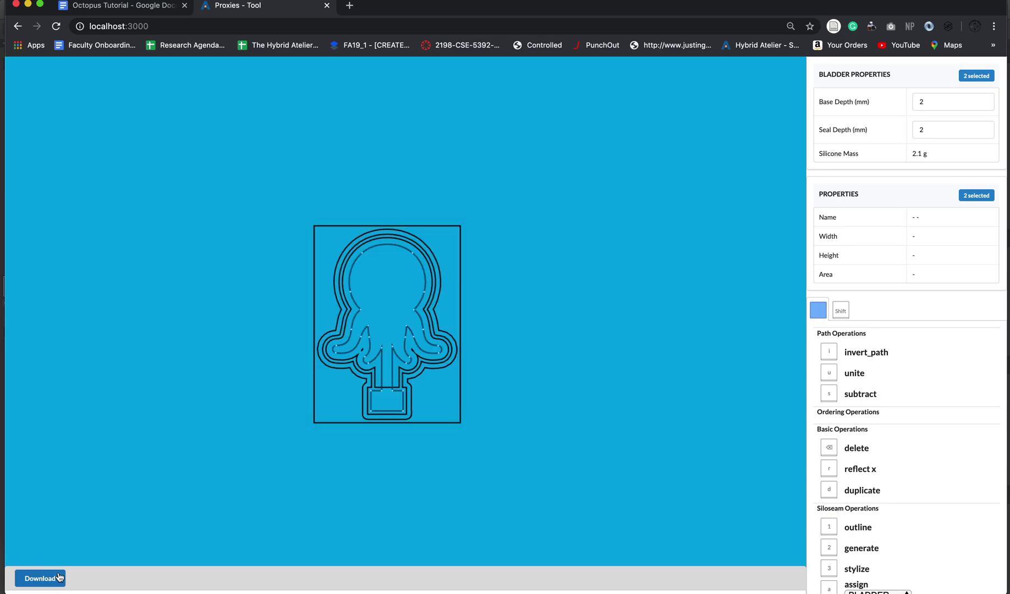
{"action": "key", "text": "3"}
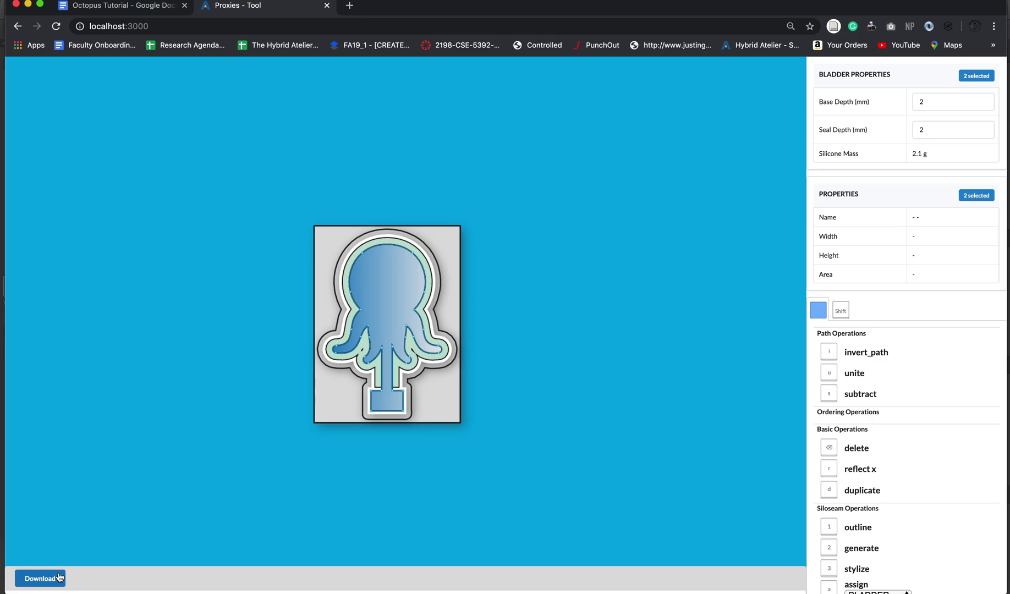
Return the design to outline view and download it as an SVG file.
{"action": "key", "text": "1"}
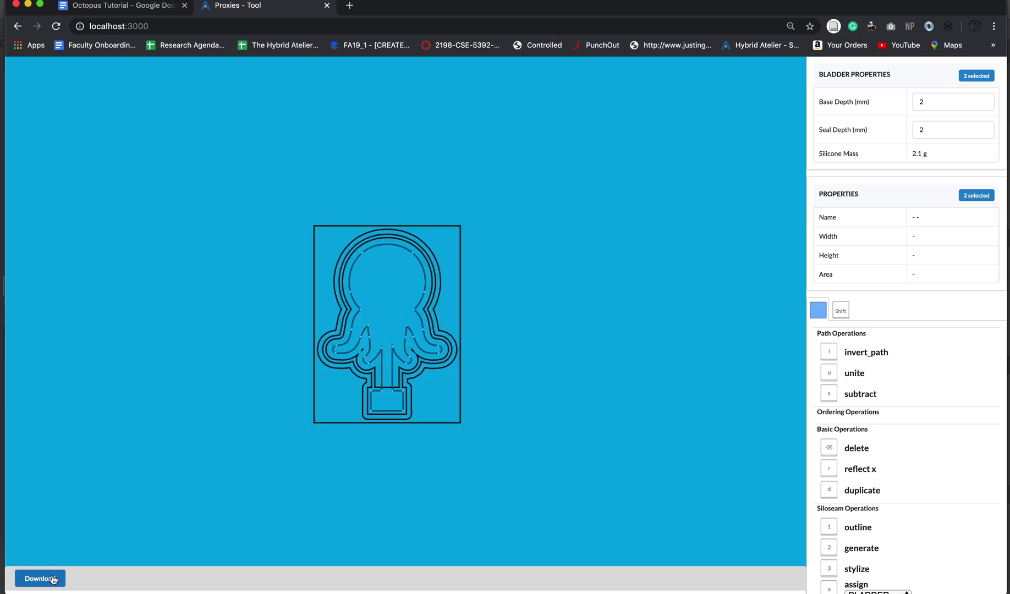
{"action": "left_click", "coordinate": [53, 578]}
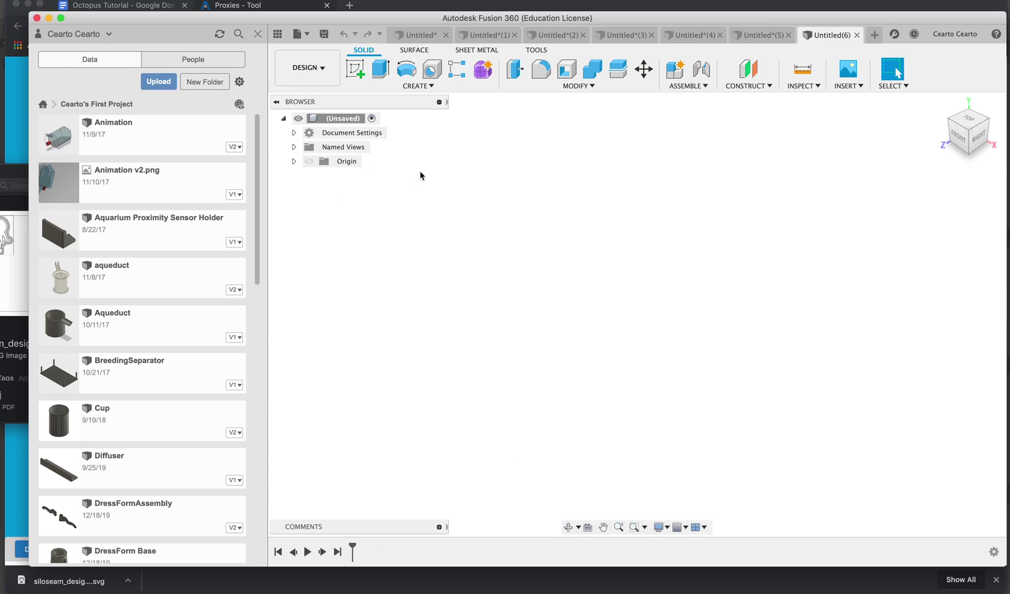
Insert the downloaded siloseam SVG onto the ground plane in Fusion 360.
{"action": "left_click", "coordinate": [834, 88]}
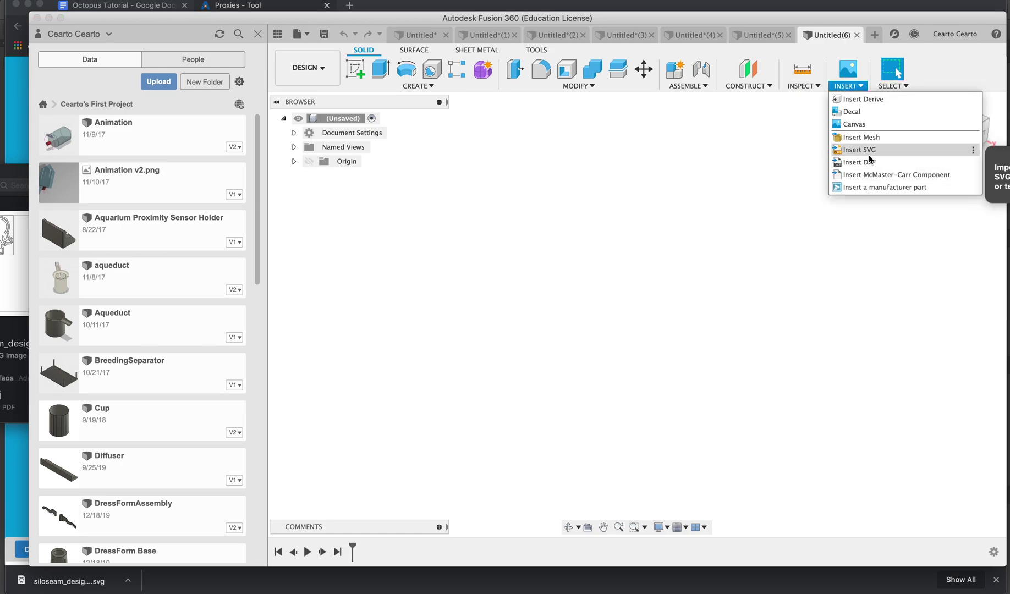
{"action": "left_click", "coordinate": [858, 148]}
{"action": "left_click", "coordinate": [656, 350]}
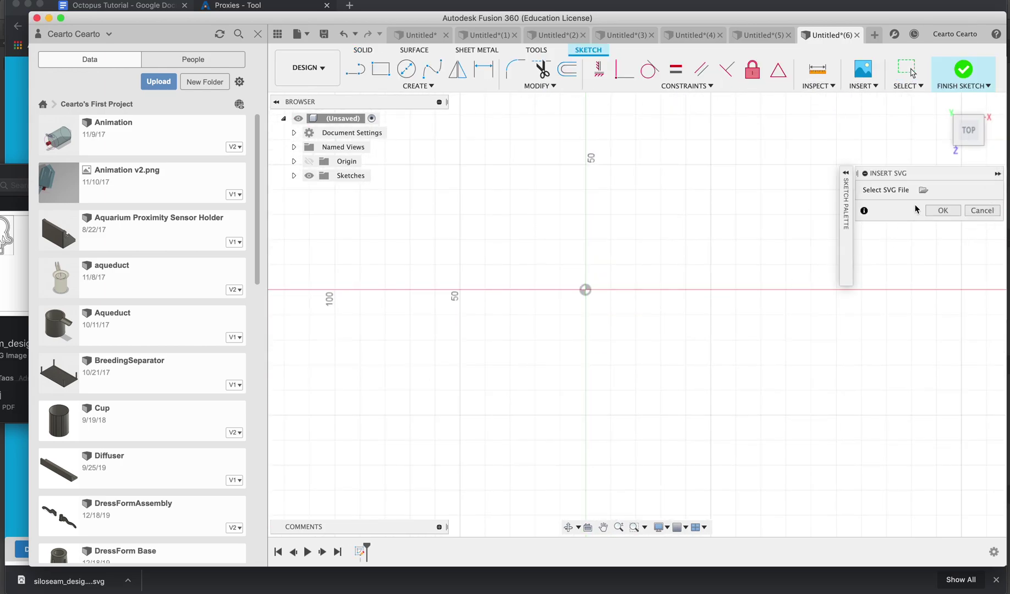
{"action": "left_click", "coordinate": [923, 190]}
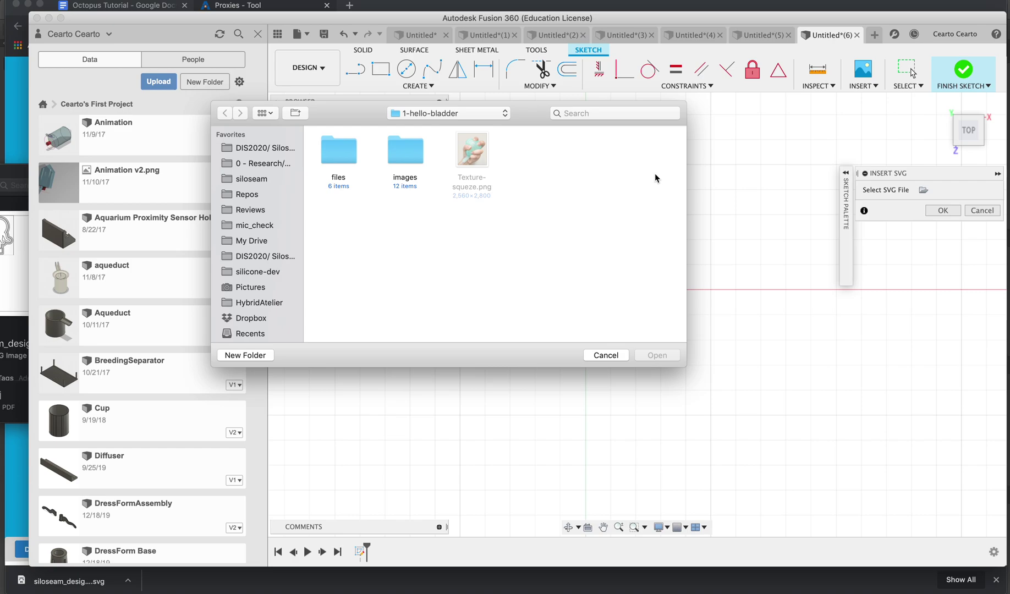
{"action": "left_click_drag", "start_coordinate": [69, 581], "coordinate": [474, 312]}
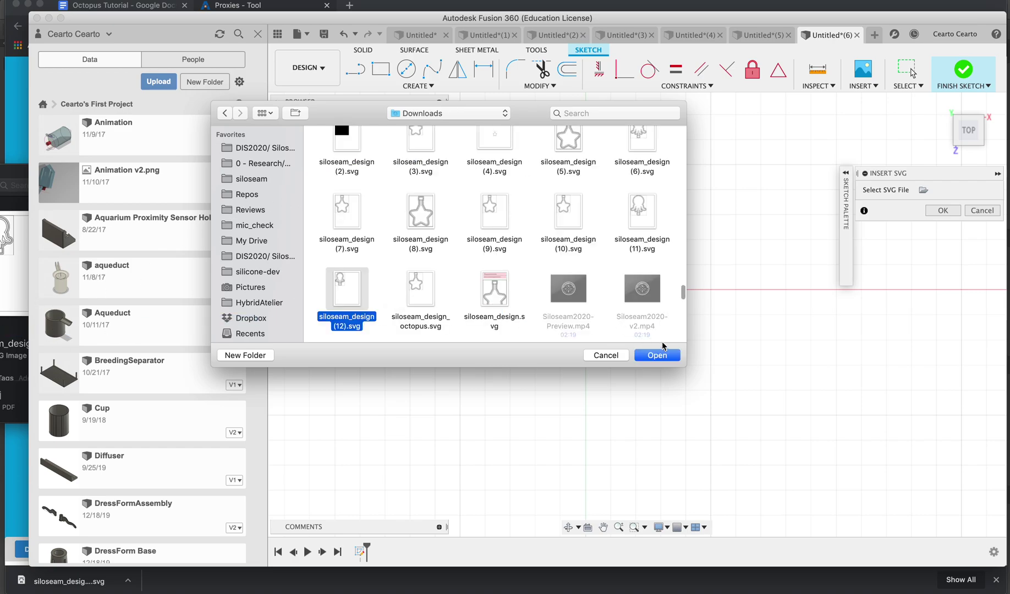
{"action": "left_click", "coordinate": [656, 355]}
Scale the inserted octopus outline to 1.33 on the XY plane and confirm it.
{"action": "left_click", "coordinate": [974, 262]}
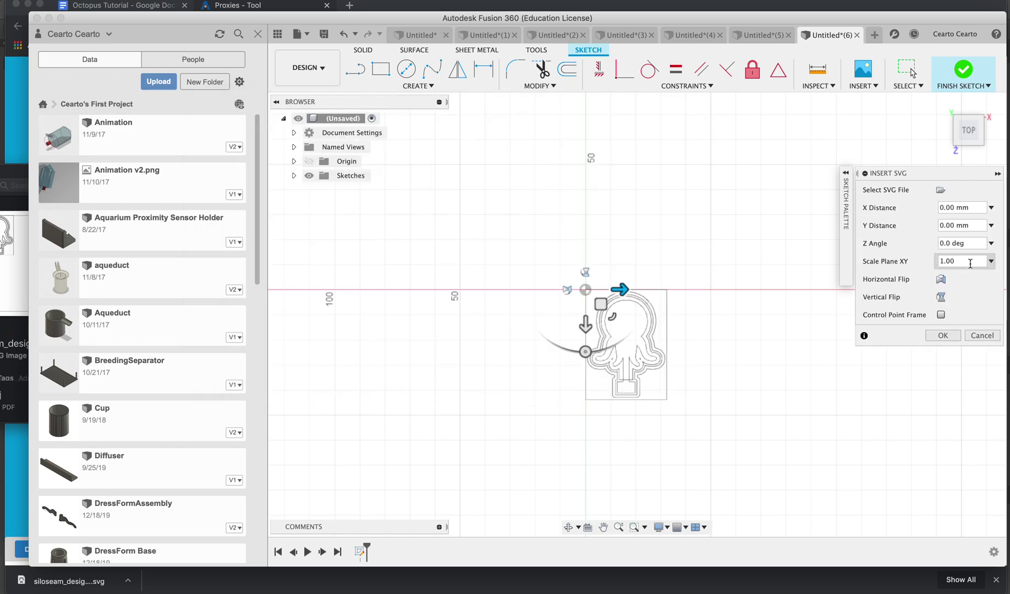
{"action": "key", "text": "BackSpace"}
{"action": "key", "text": "BackSpace"}
{"action": "key", "text": "Tab"}
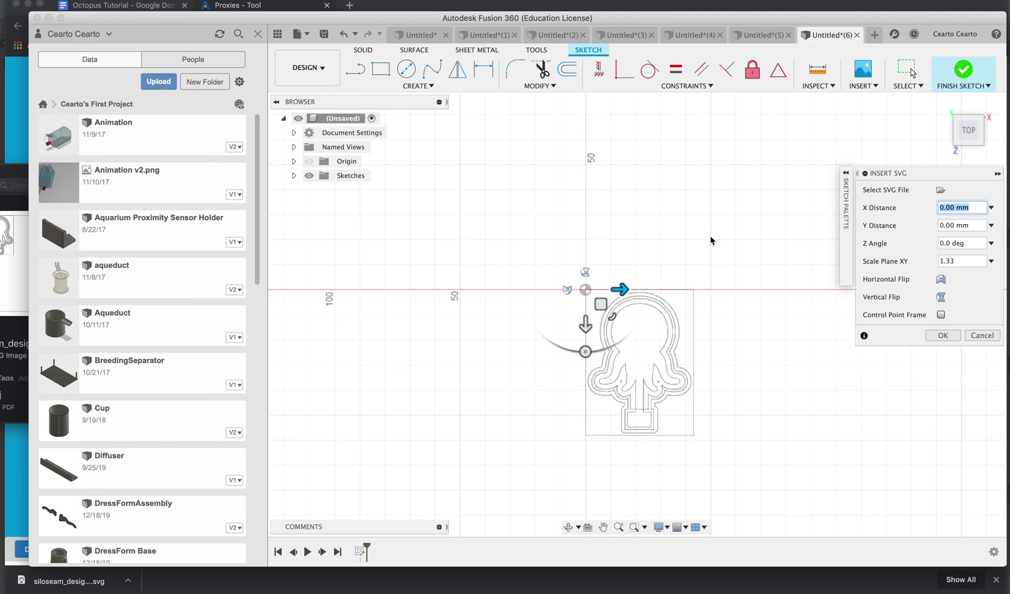
{"action": "left_click", "coordinate": [939, 335]}
{"action": "scroll", "coordinate": [631, 345], "scroll_direction": "down", "scroll_amount": 3}
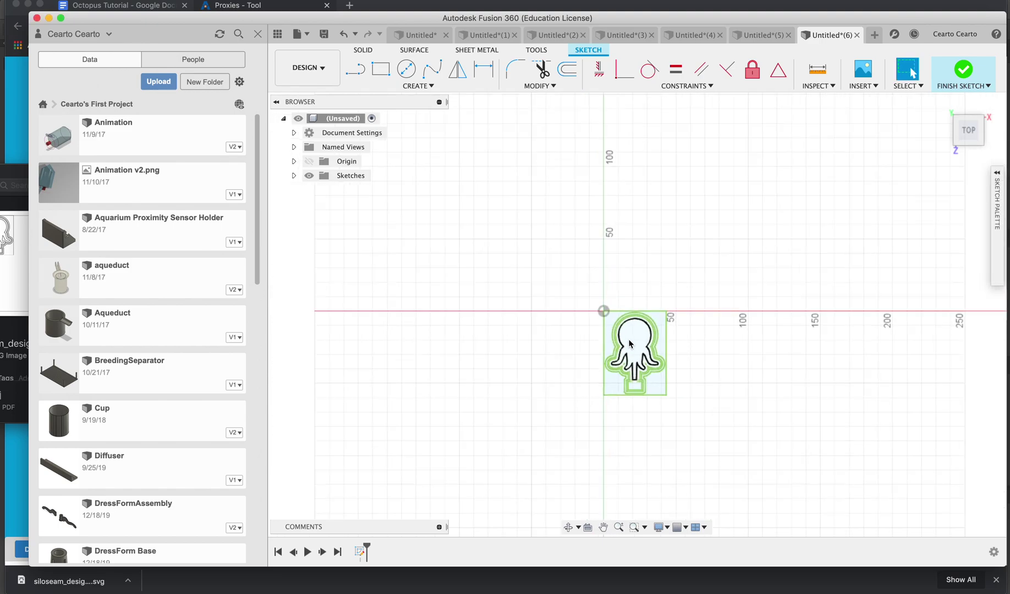
{"action": "scroll", "coordinate": [630, 345], "scroll_direction": "up", "scroll_amount": 5}
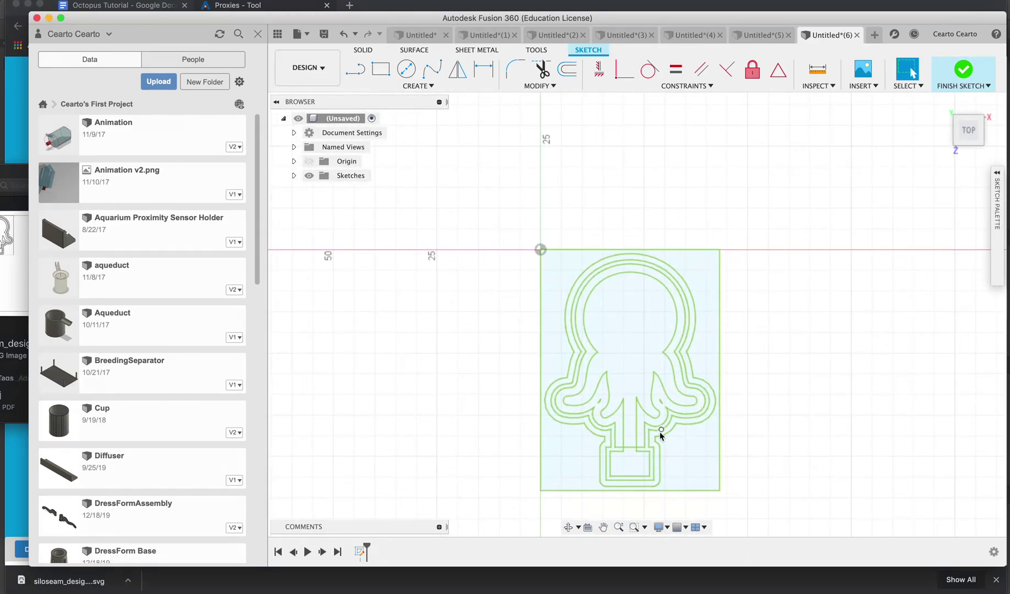
Extrude the small square and octopus outline band profiles by 2 mm.
{"action": "key", "text": "e"}
{"action": "left_click", "coordinate": [640, 461]}
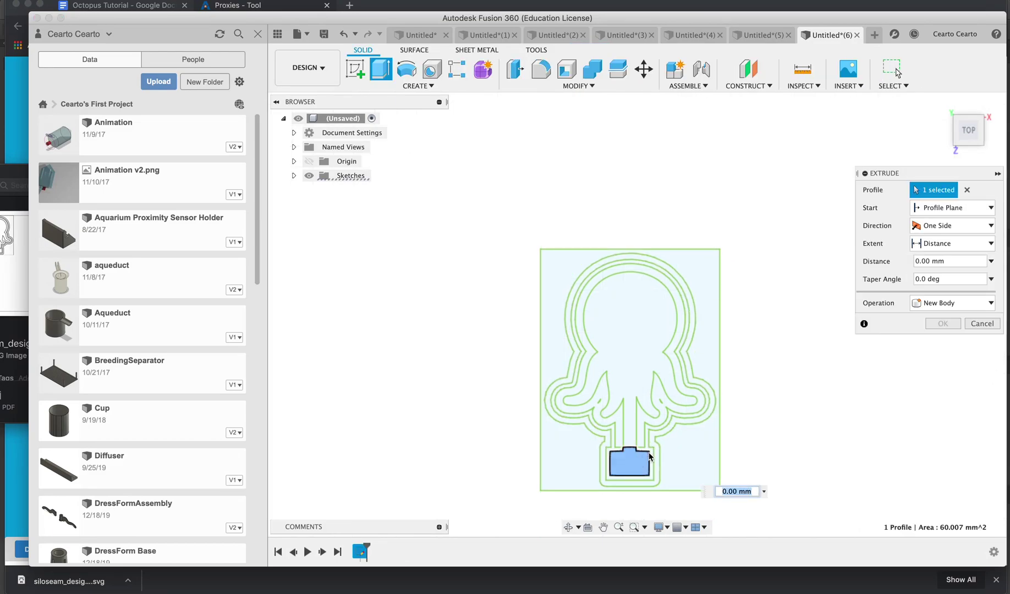
{"action": "left_click", "coordinate": [652, 454]}
{"action": "type", "text": "2"}
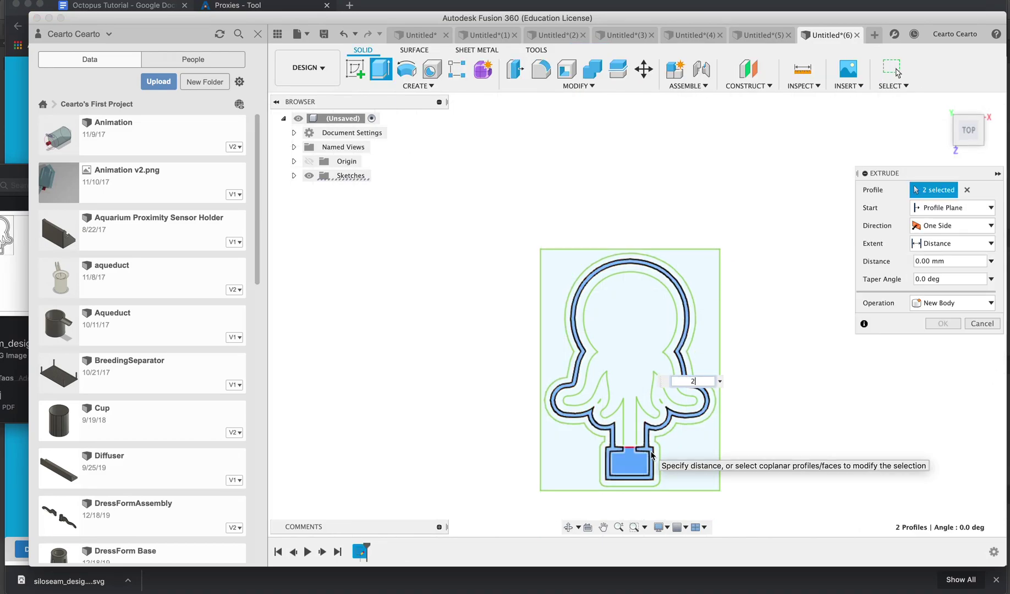
{"action": "key", "text": "Return"}
{"action": "key", "text": "Return"}
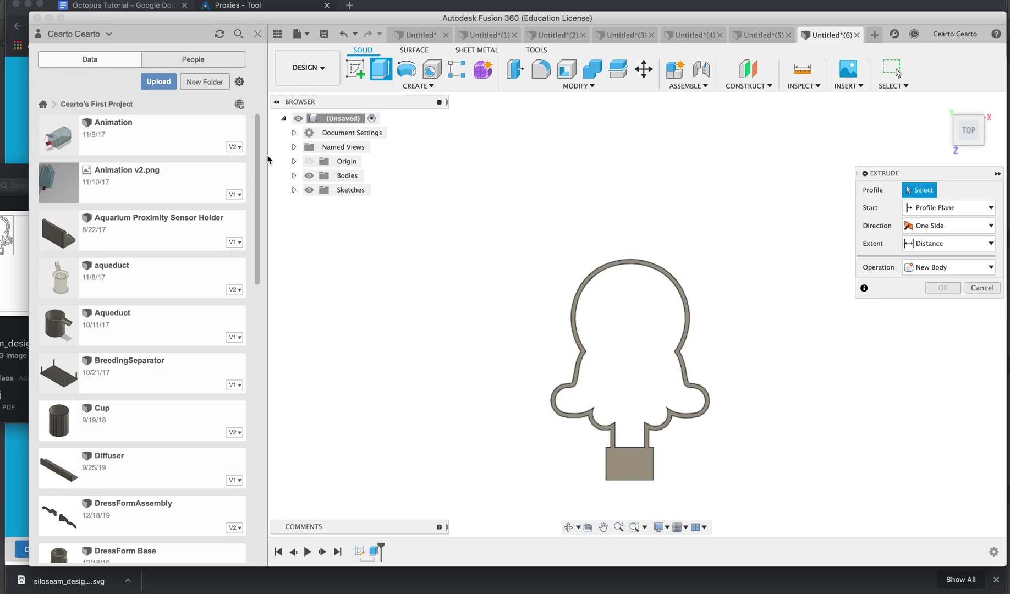
Make Sketch1 visible again and extrude the outer outline profile by 4 mm.
{"action": "left_click", "coordinate": [294, 189]}
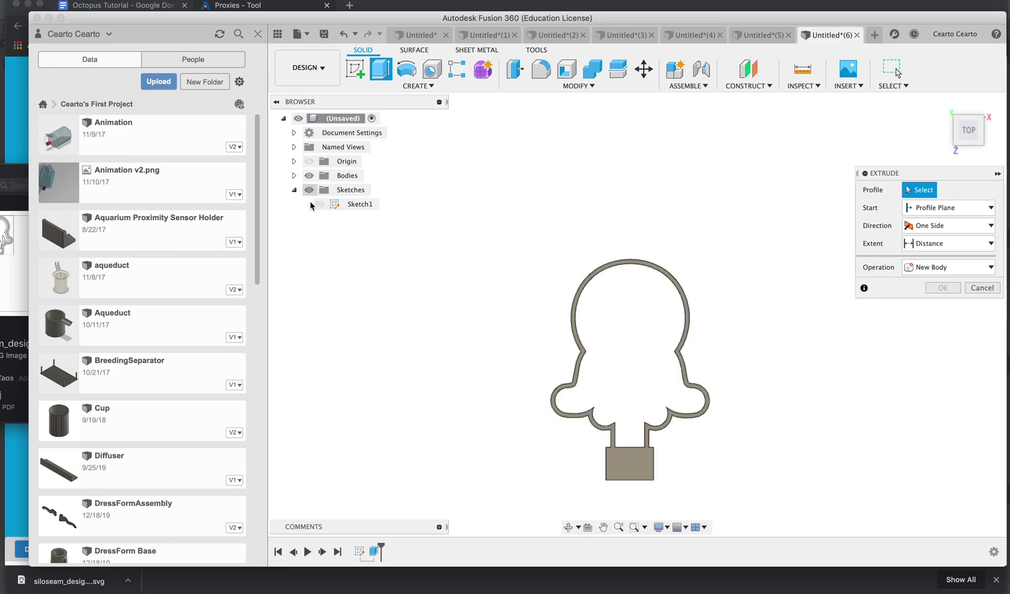
{"action": "left_click", "coordinate": [319, 204]}
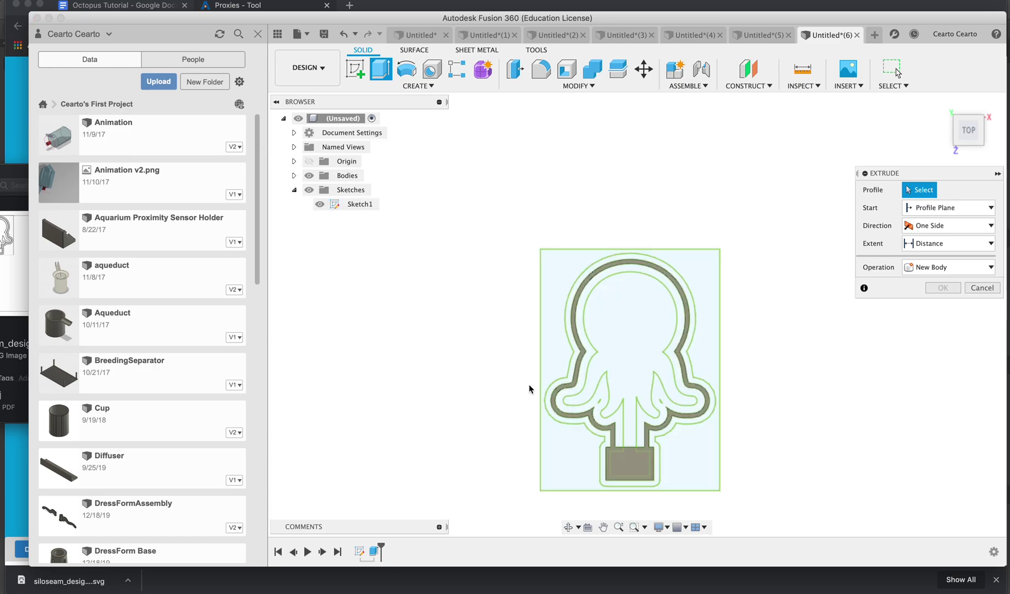
{"action": "left_click", "coordinate": [659, 460]}
{"action": "type", "text": "4"}
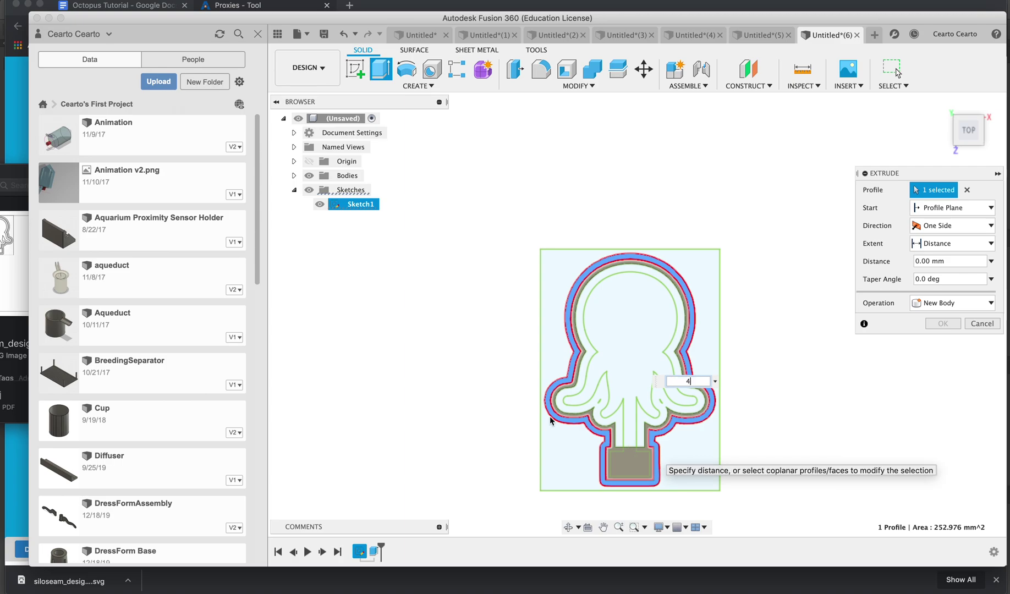
{"action": "key", "text": "Return"}
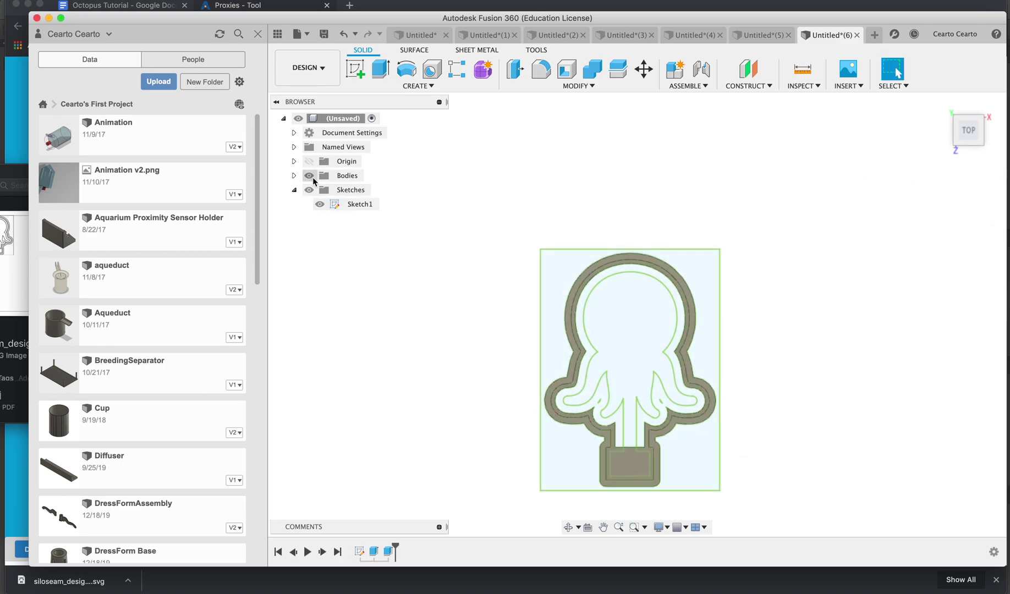
With bodies hidden, extrude all seven sketch profiles -2 mm and join them to the mould.
{"action": "left_click", "coordinate": [308, 176]}
{"action": "left_click_drag", "start_coordinate": [533, 241], "coordinate": [749, 509]}
{"action": "key", "text": "e"}
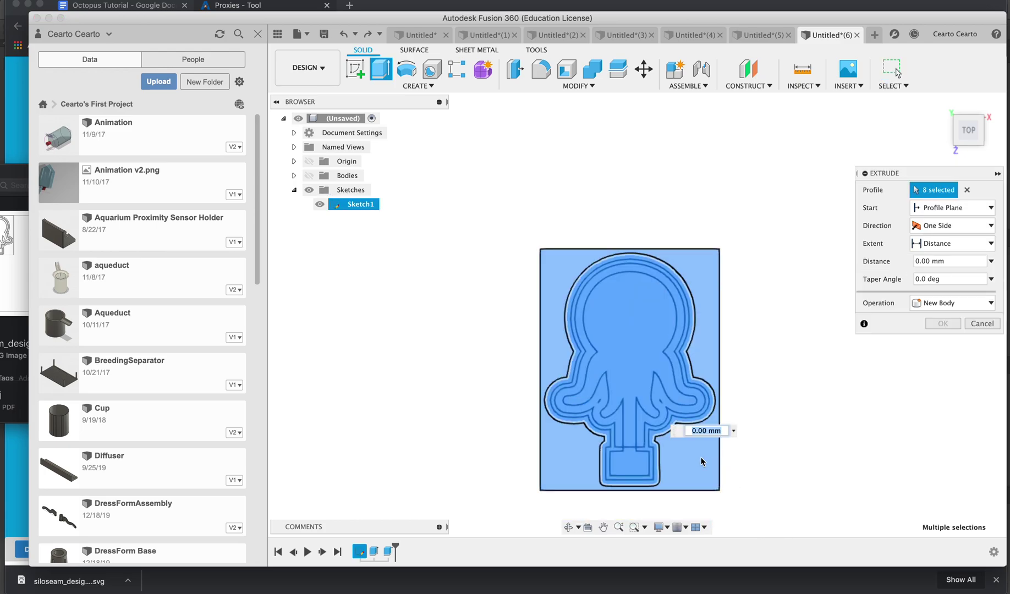
{"action": "left_click", "coordinate": [938, 261]}
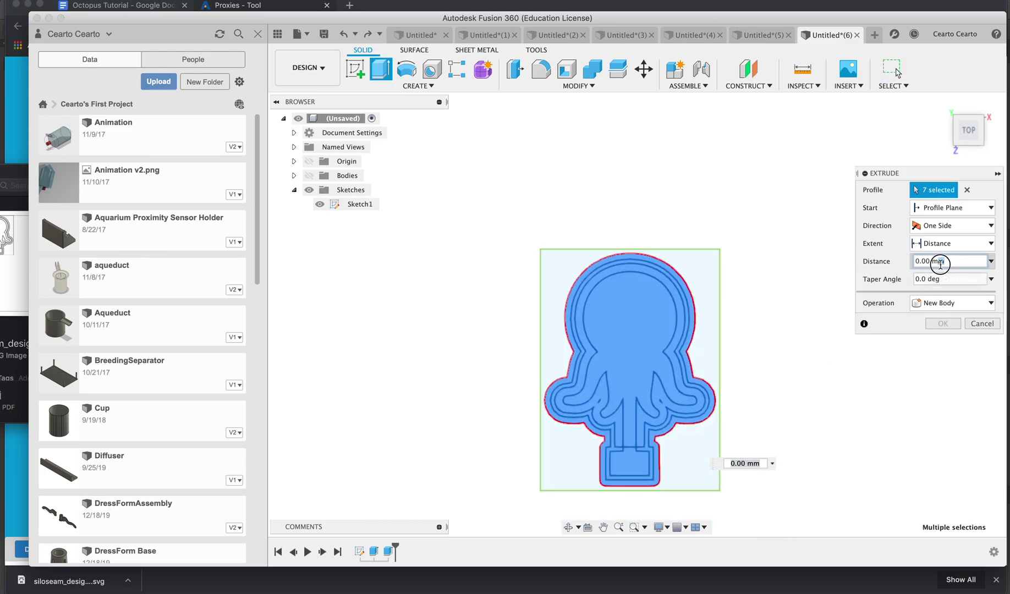
{"action": "type", "text": "-2"}
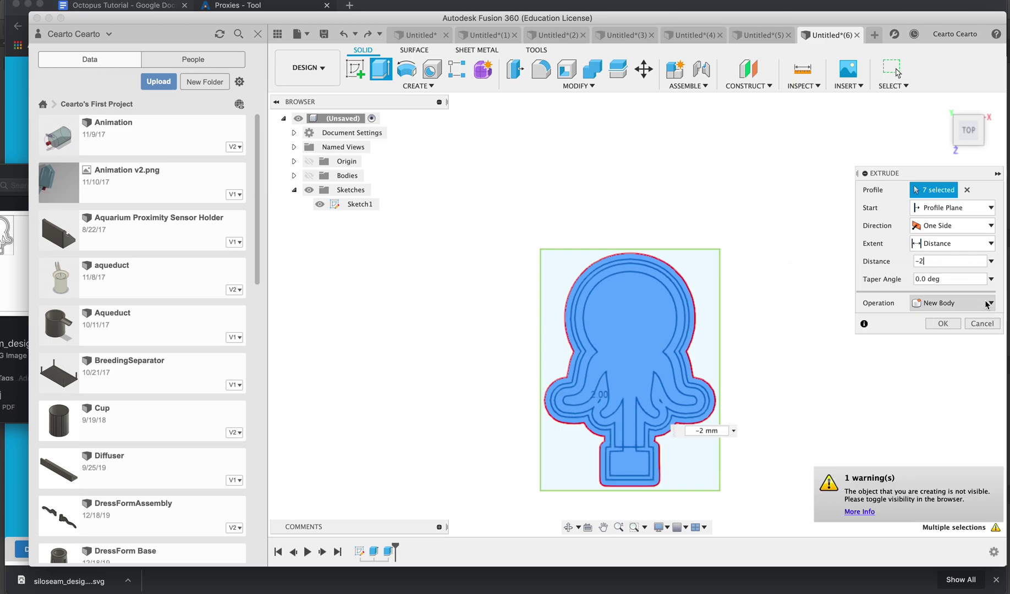
{"action": "left_click", "coordinate": [930, 303]}
{"action": "left_click", "coordinate": [902, 318]}
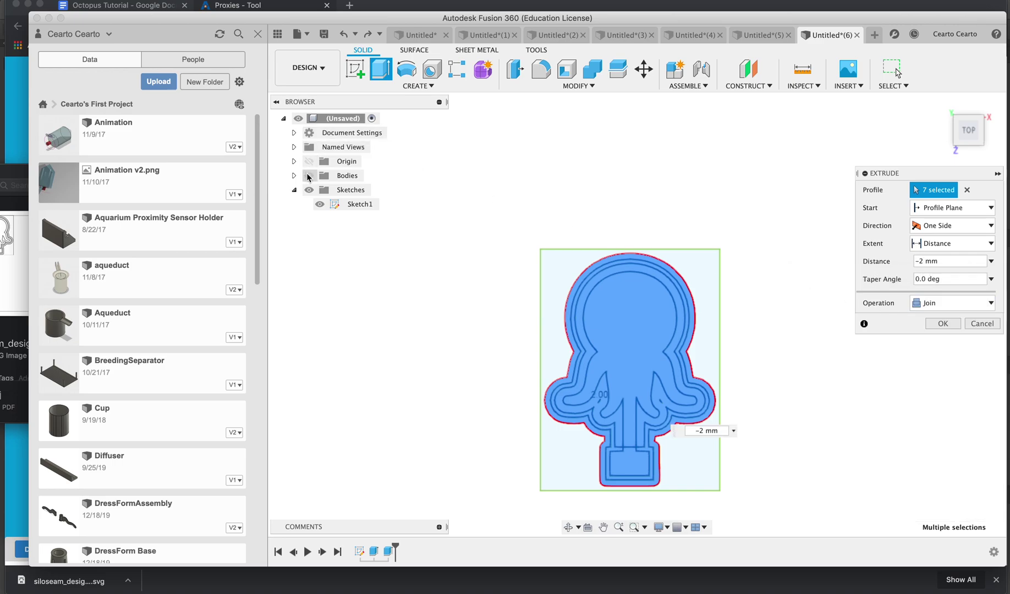
{"action": "left_click", "coordinate": [943, 324]}
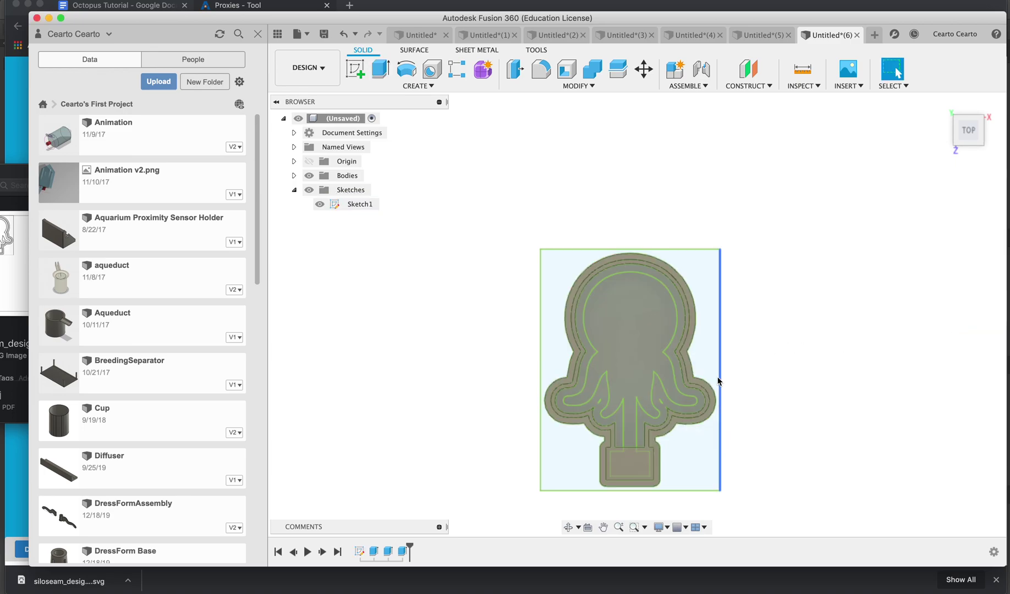
Return to the home view, hide the sketch lines, and open the File menu.
{"action": "left_click", "coordinate": [942, 102]}
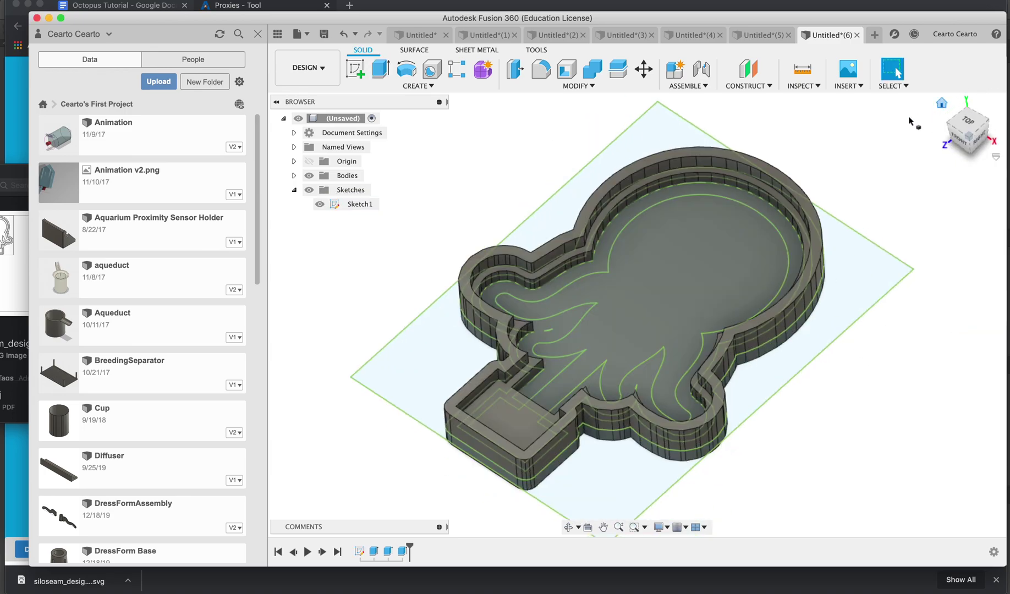
{"action": "left_click", "coordinate": [308, 190]}
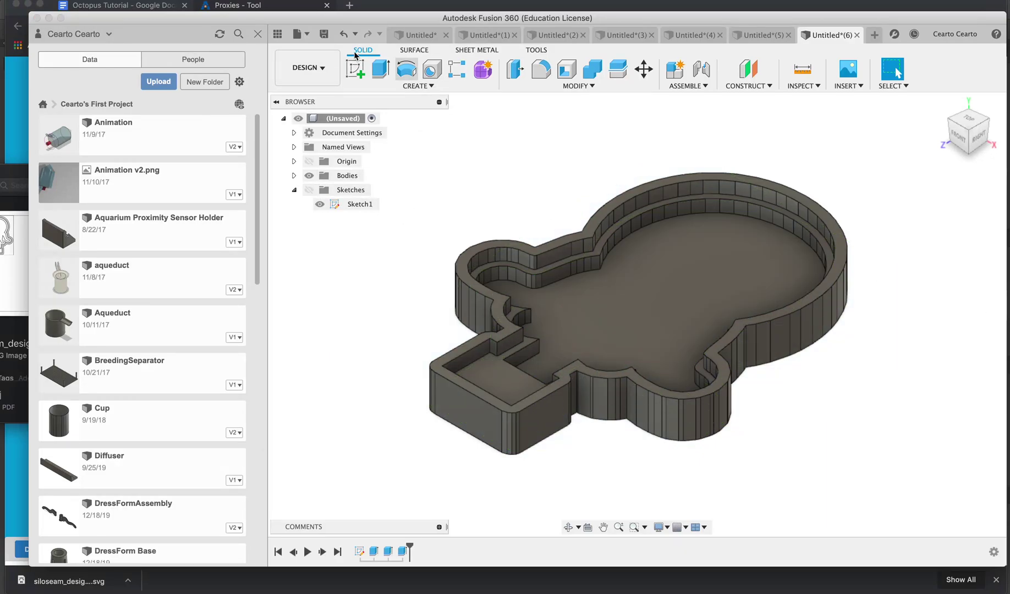
{"action": "left_click", "coordinate": [300, 34]}
Select the mould body in 3D Print settings and save the STL as 'octopus'.
{"action": "left_click", "coordinate": [320, 186]}
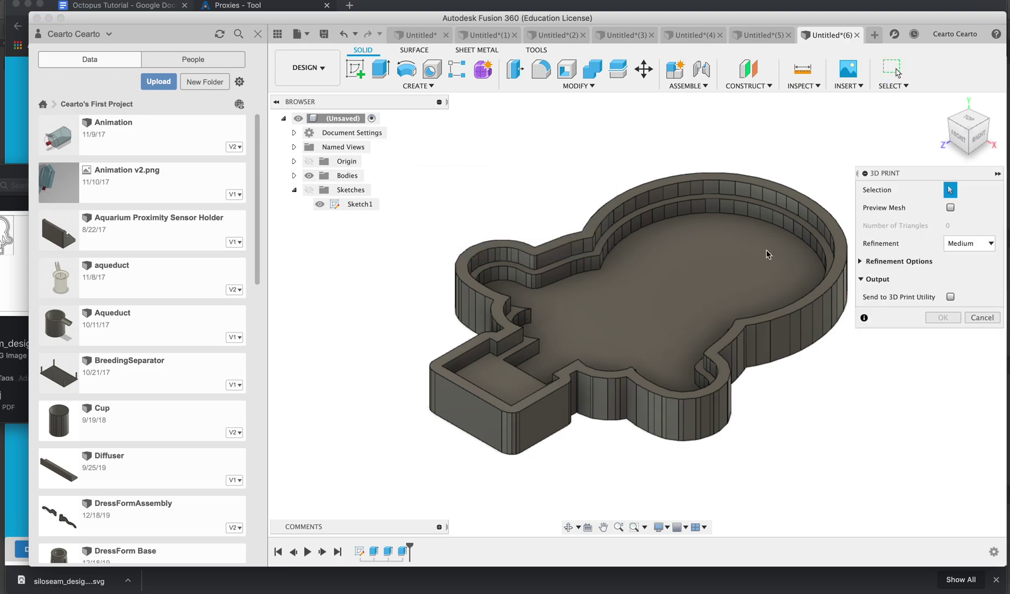
{"action": "left_click", "coordinate": [829, 306]}
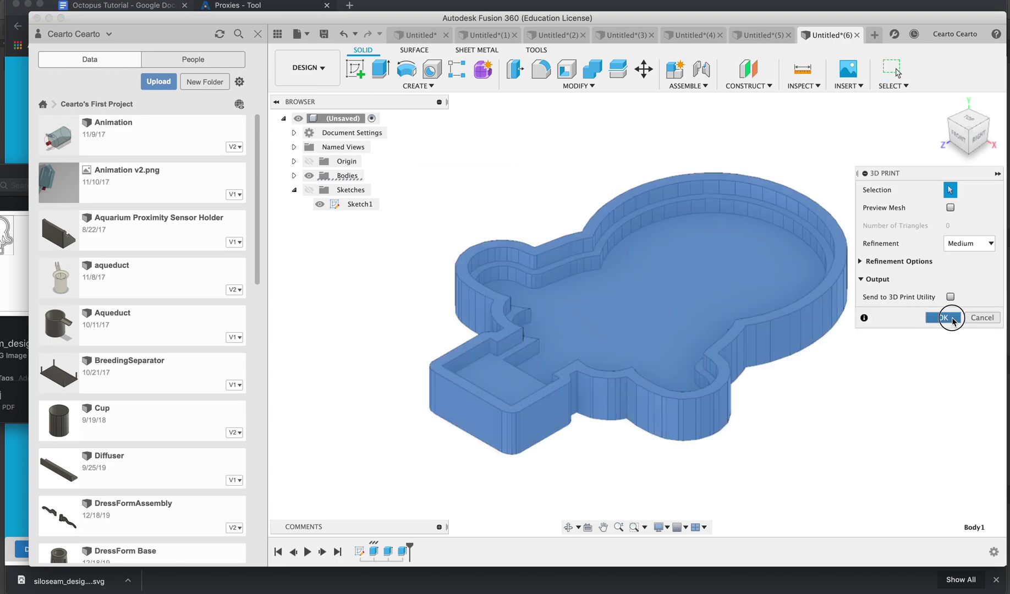
{"action": "left_click", "coordinate": [954, 320]}
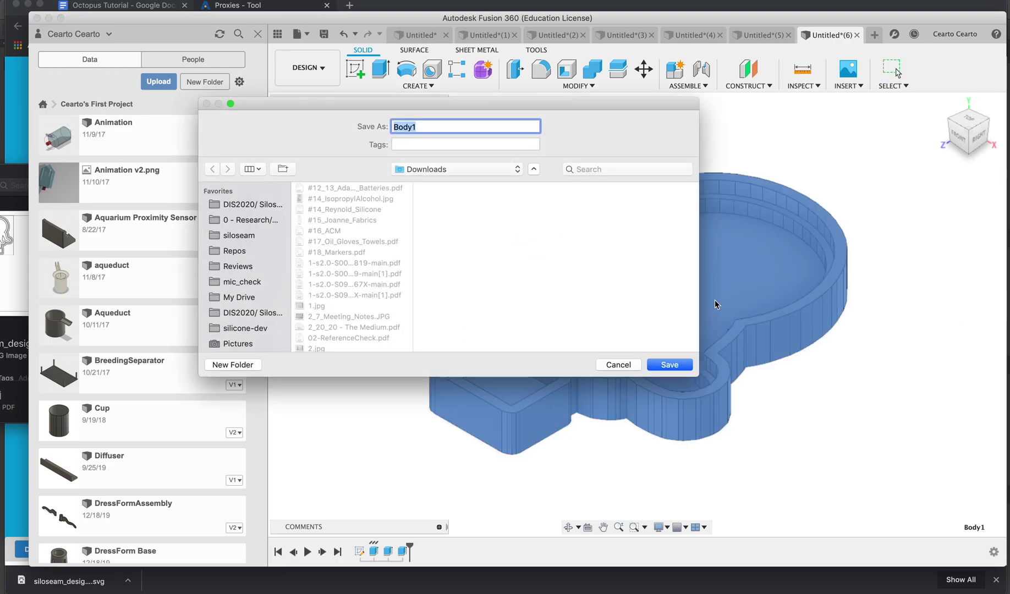
{"action": "type", "text": "octopus"}
{"action": "key", "text": "Return"}
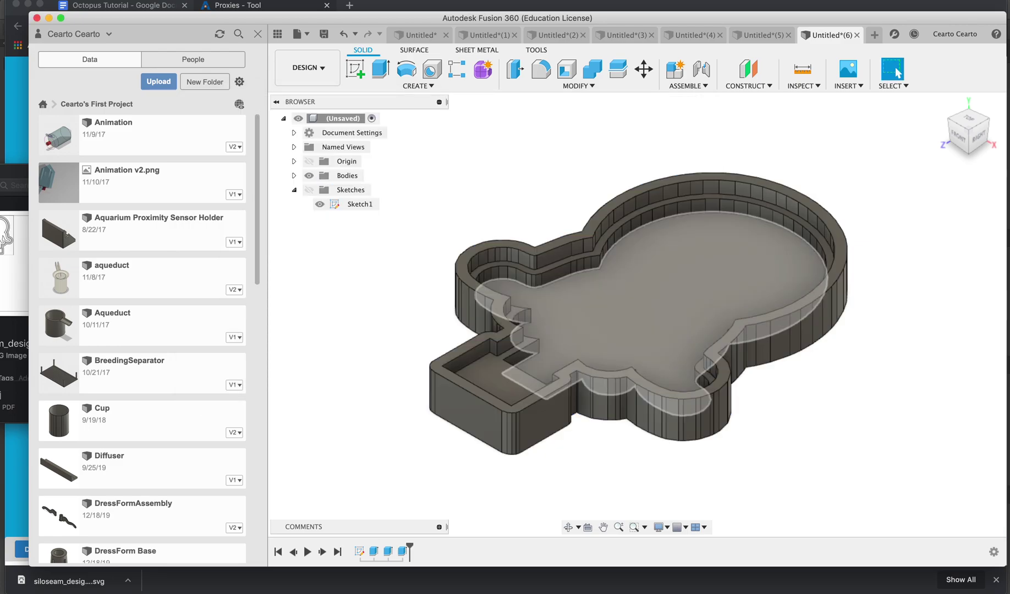